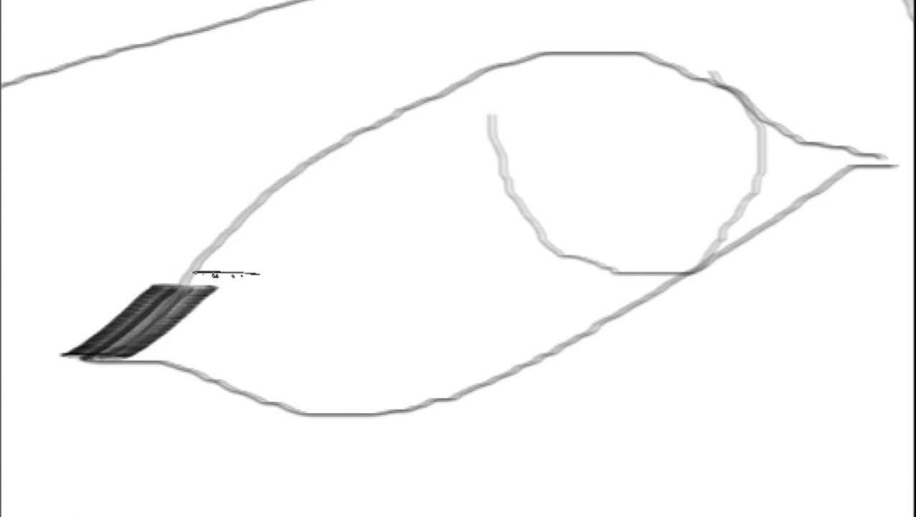
Step: Ink the upper and lower eyelid lines out to the corners, plus the eyebrow outlines
{"action": "mouse_move", "coordinate": [645, 47]}
{"action": "left_mouse_down"}
{"action": "mouse_move", "coordinate": [726, 86]}
{"action": "mouse_move", "coordinate": [818, 168]}
{"action": "left_mouse_up"}
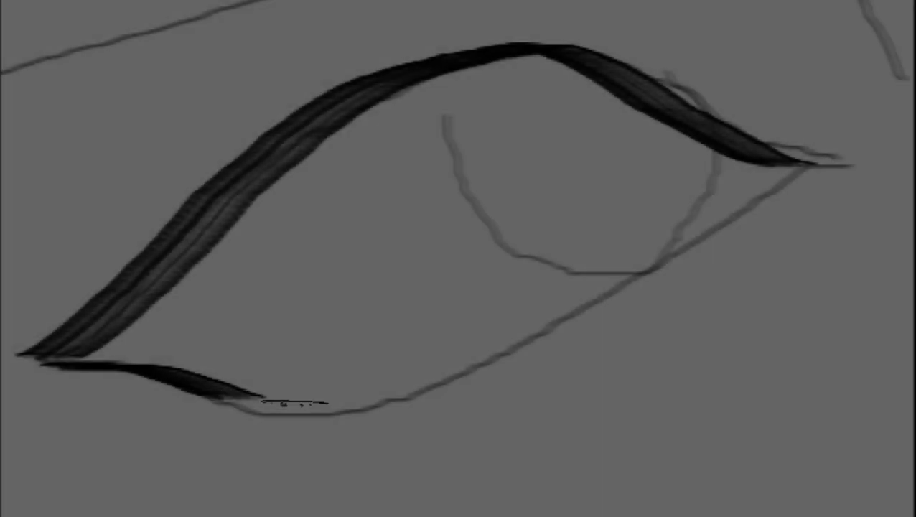
{"action": "mouse_move", "coordinate": [266, 399]}
{"action": "left_mouse_down"}
{"action": "mouse_move", "coordinate": [511, 363]}
{"action": "mouse_move", "coordinate": [808, 205]}
{"action": "mouse_move", "coordinate": [861, 190]}
{"action": "left_mouse_up"}
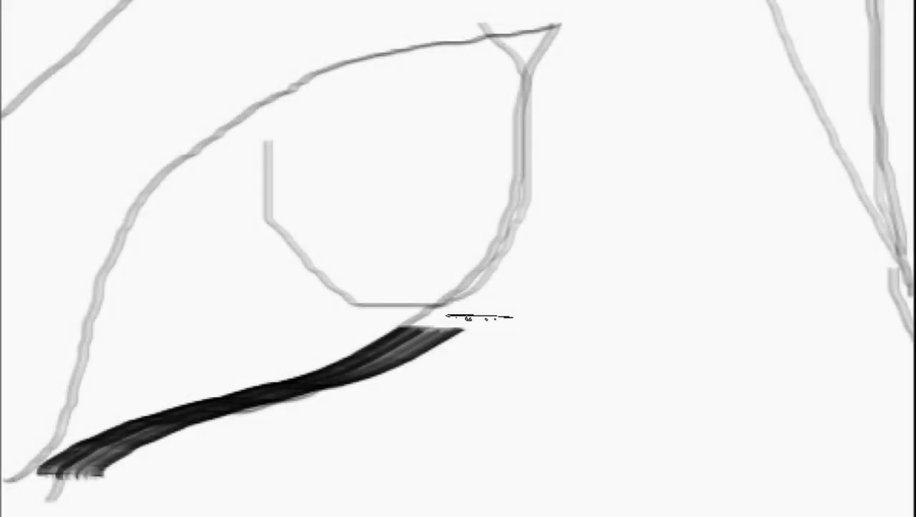
{"action": "mouse_move", "coordinate": [480, 316]}
{"action": "left_mouse_down"}
{"action": "mouse_move", "coordinate": [557, 152]}
{"action": "mouse_move", "coordinate": [686, 49]}
{"action": "left_mouse_up"}
{"action": "mouse_move", "coordinate": [72, 463]}
{"action": "left_mouse_down"}
{"action": "mouse_move", "coordinate": [164, 273]}
{"action": "mouse_move", "coordinate": [288, 120]}
{"action": "mouse_move", "coordinate": [546, 36]}
{"action": "left_mouse_up"}
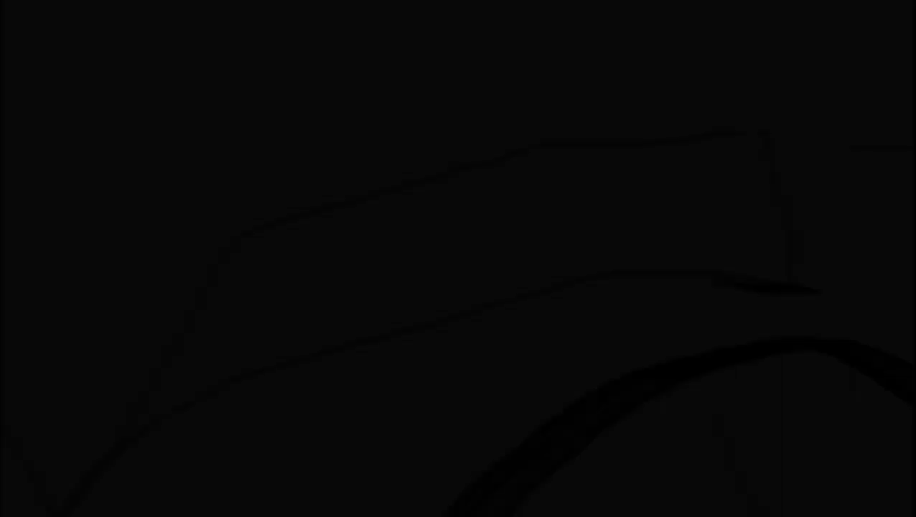
{"action": "mouse_move", "coordinate": [718, 286]}
{"action": "left_mouse_down"}
{"action": "mouse_move", "coordinate": [352, 350]}
{"action": "mouse_move", "coordinate": [75, 480]}
{"action": "mouse_move", "coordinate": [236, 231]}
{"action": "mouse_move", "coordinate": [362, 196]}
{"action": "mouse_move", "coordinate": [804, 133]}
{"action": "mouse_move", "coordinate": [853, 294]}
{"action": "left_mouse_up"}
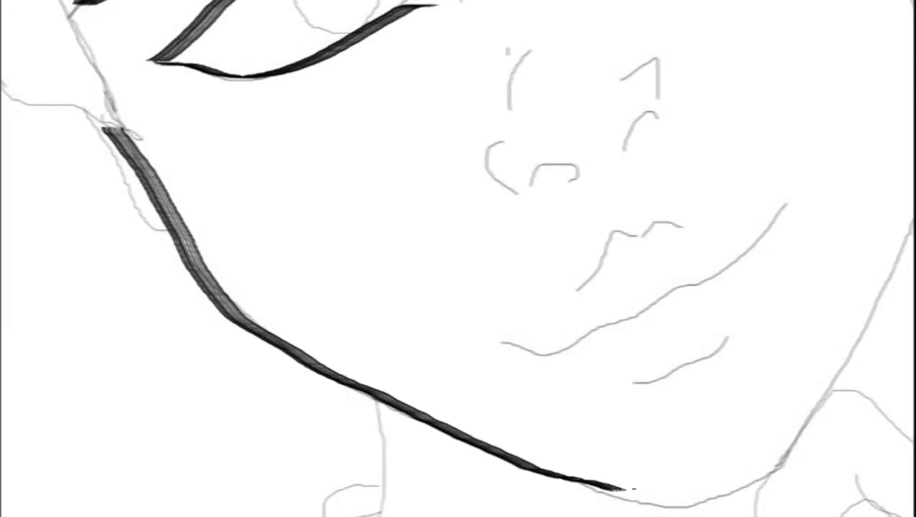
Step: Ink the jaw, right cheek outline, the line beside the nose and the mouth line
{"action": "left_click_drag", "start_coordinate": [625, 488], "coordinate": [819, 429]}
{"action": "mouse_move", "coordinate": [772, 66]}
{"action": "left_mouse_down"}
{"action": "mouse_move", "coordinate": [777, 141]}
{"action": "mouse_move", "coordinate": [653, 430]}
{"action": "left_mouse_up"}
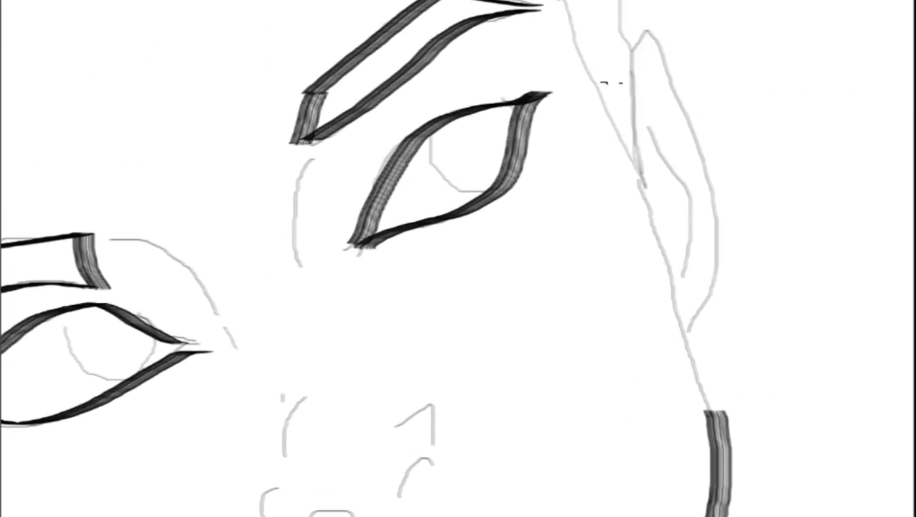
{"action": "left_click_drag", "start_coordinate": [603, 83], "coordinate": [632, 251]}
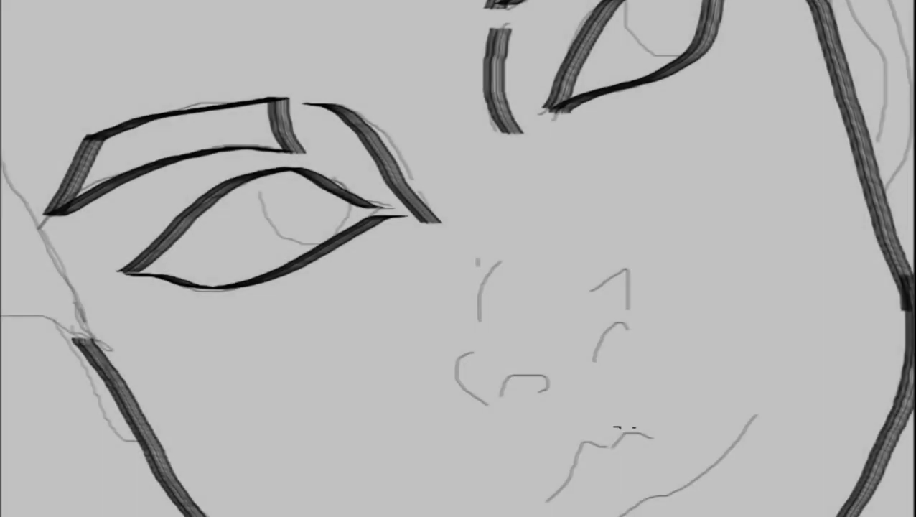
{"action": "scroll", "coordinate": [458, 259], "scroll_direction": "down", "scroll_amount": 2}
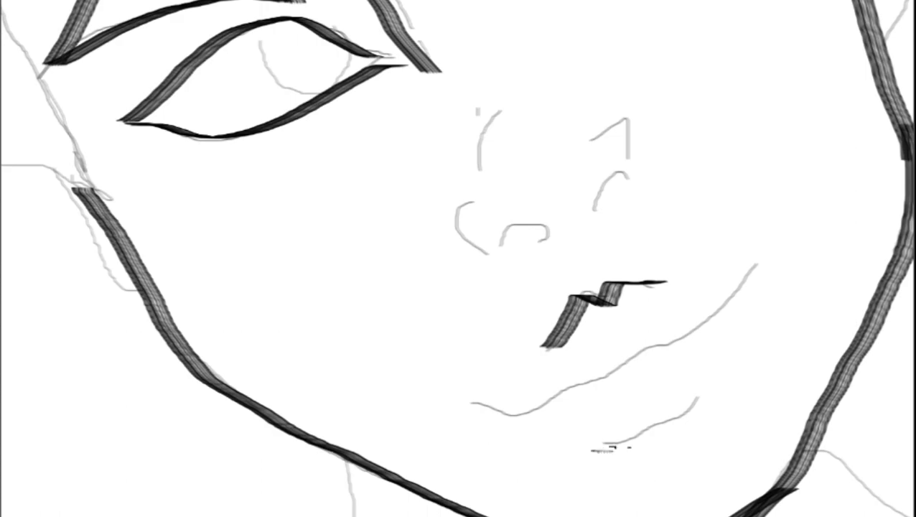
{"action": "left_click_drag", "start_coordinate": [567, 379], "coordinate": [740, 295]}
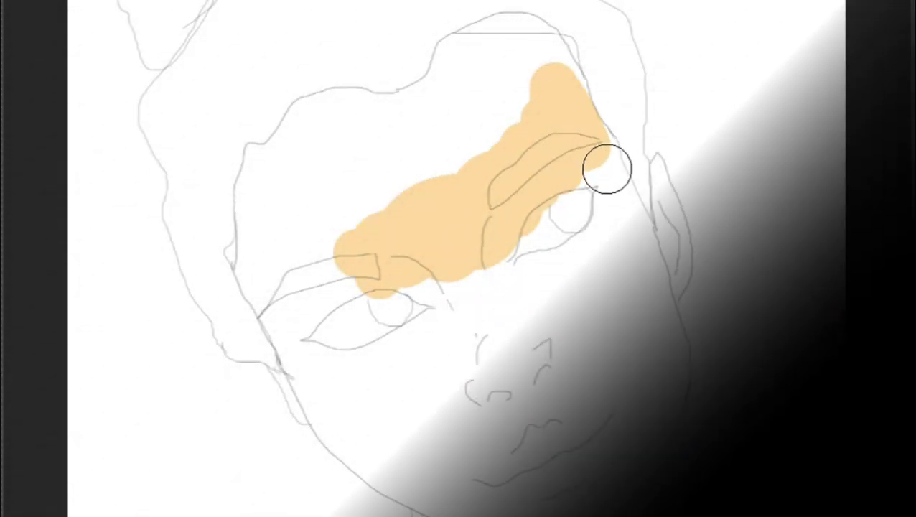
Step: Block in flat peach skin colour across the face, forehead, outline and chin
{"action": "mouse_move", "coordinate": [639, 225]}
{"action": "left_mouse_down"}
{"action": "mouse_move", "coordinate": [680, 364]}
{"action": "mouse_move", "coordinate": [639, 432]}
{"action": "left_mouse_up"}
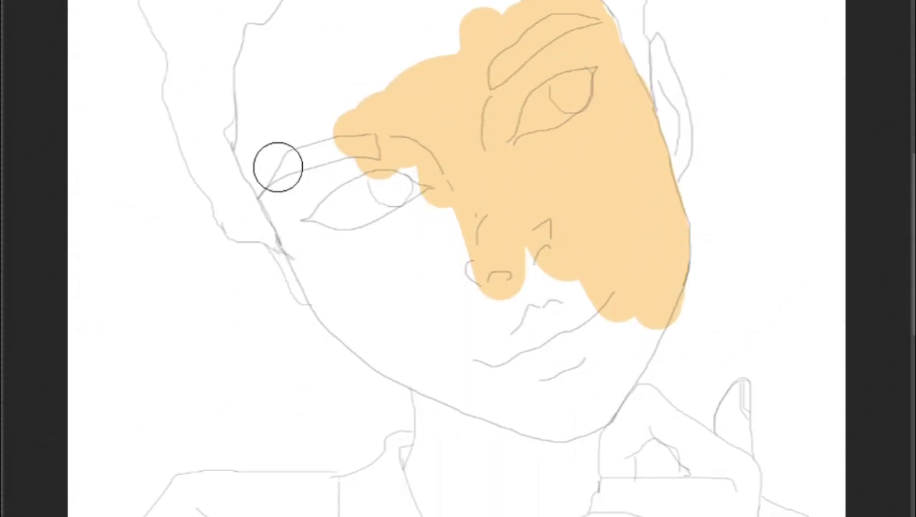
{"action": "mouse_move", "coordinate": [278, 167]}
{"action": "left_mouse_down"}
{"action": "mouse_move", "coordinate": [331, 278]}
{"action": "mouse_move", "coordinate": [410, 374]}
{"action": "mouse_move", "coordinate": [607, 429]}
{"action": "mouse_move", "coordinate": [646, 338]}
{"action": "left_mouse_up"}
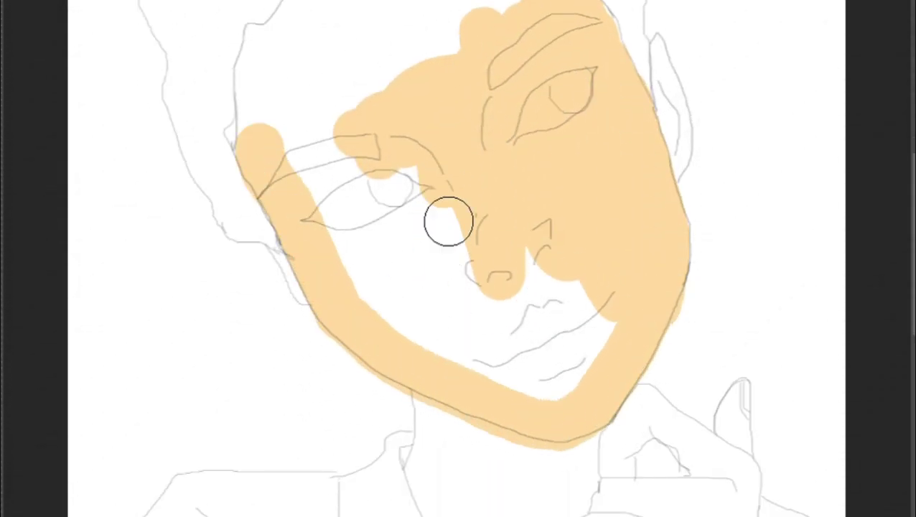
{"action": "mouse_move", "coordinate": [448, 221]}
{"action": "left_mouse_down"}
{"action": "mouse_move", "coordinate": [372, 82]}
{"action": "mouse_move", "coordinate": [589, 59]}
{"action": "mouse_move", "coordinate": [299, 169]}
{"action": "mouse_move", "coordinate": [396, 254]}
{"action": "mouse_move", "coordinate": [464, 387]}
{"action": "mouse_move", "coordinate": [590, 472]}
{"action": "left_mouse_up"}
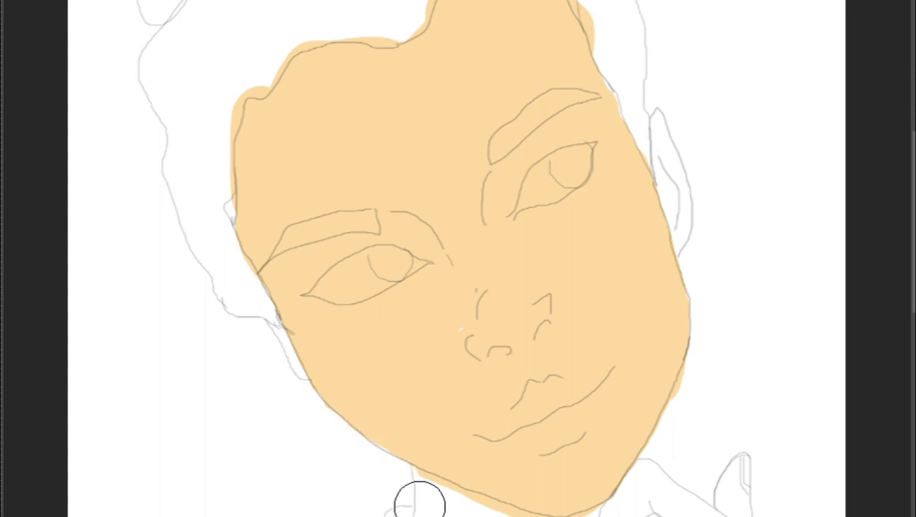
{"action": "scroll", "coordinate": [419, 503], "scroll_direction": "down", "scroll_amount": 2}
{"action": "scroll", "coordinate": [712, 355], "scroll_direction": "up", "scroll_amount": 3}
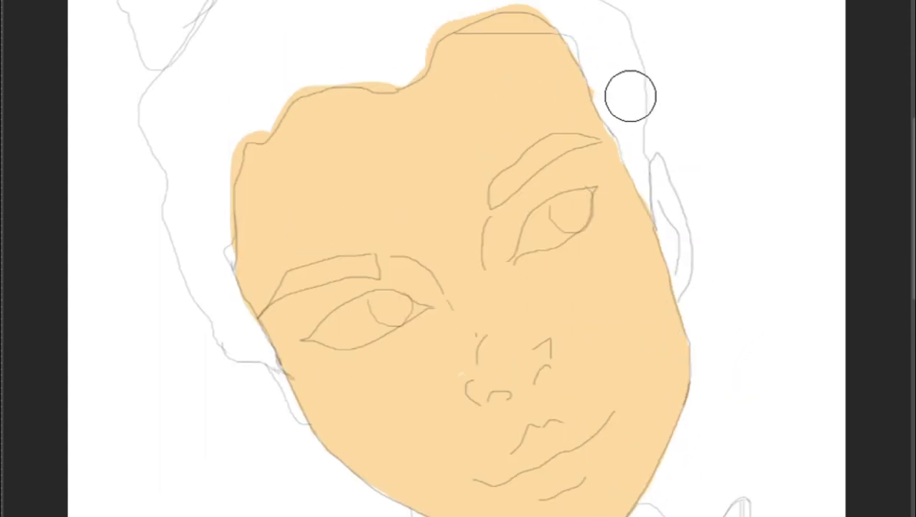
{"action": "scroll", "coordinate": [237, 230], "scroll_direction": "down", "scroll_amount": 3}
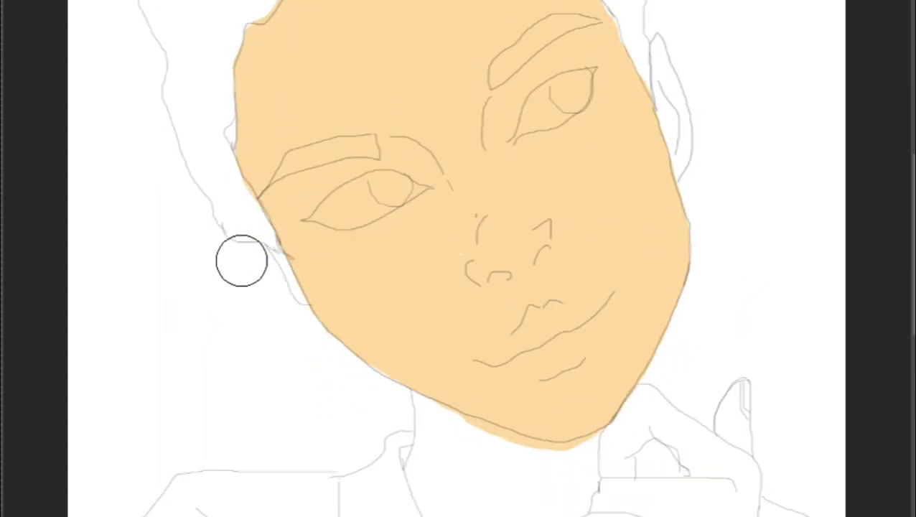
{"action": "scroll", "coordinate": [359, 216], "scroll_direction": "down", "scroll_amount": 5}
{"action": "mouse_move", "coordinate": [452, 192]}
{"action": "left_mouse_down"}
{"action": "mouse_move", "coordinate": [468, 249]}
{"action": "mouse_move", "coordinate": [595, 244]}
{"action": "mouse_move", "coordinate": [638, 270]}
{"action": "mouse_move", "coordinate": [667, 229]}
{"action": "mouse_move", "coordinate": [753, 282]}
{"action": "mouse_move", "coordinate": [758, 375]}
{"action": "mouse_move", "coordinate": [649, 317]}
{"action": "mouse_move", "coordinate": [681, 299]}
{"action": "mouse_move", "coordinate": [699, 367]}
{"action": "left_mouse_up"}
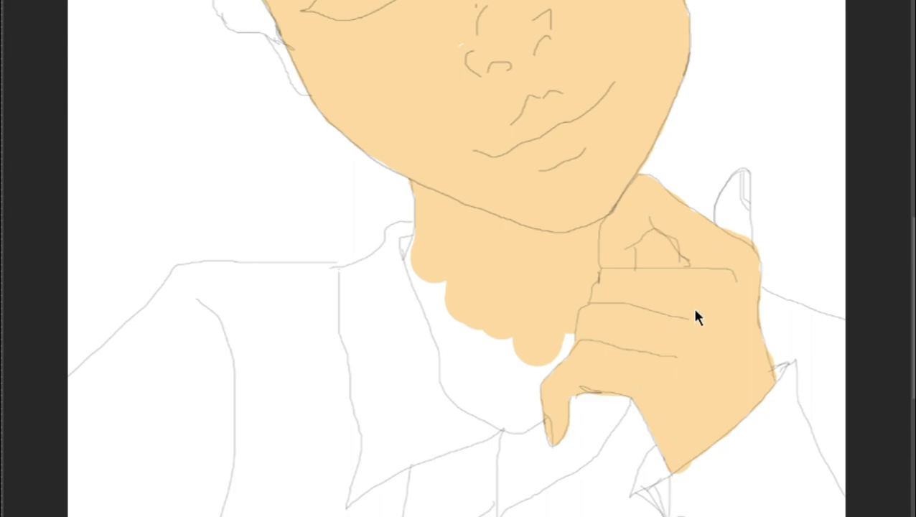
Step: Fill the remaining peach gap under the neck and check the ears, neck and hand
{"action": "mouse_move", "coordinate": [450, 319]}
{"action": "left_mouse_down"}
{"action": "mouse_move", "coordinate": [468, 388]}
{"action": "mouse_move", "coordinate": [507, 407]}
{"action": "mouse_move", "coordinate": [538, 399]}
{"action": "mouse_move", "coordinate": [480, 374]}
{"action": "left_mouse_up"}
{"action": "scroll", "coordinate": [510, 147], "scroll_direction": "right", "scroll_amount": 2}
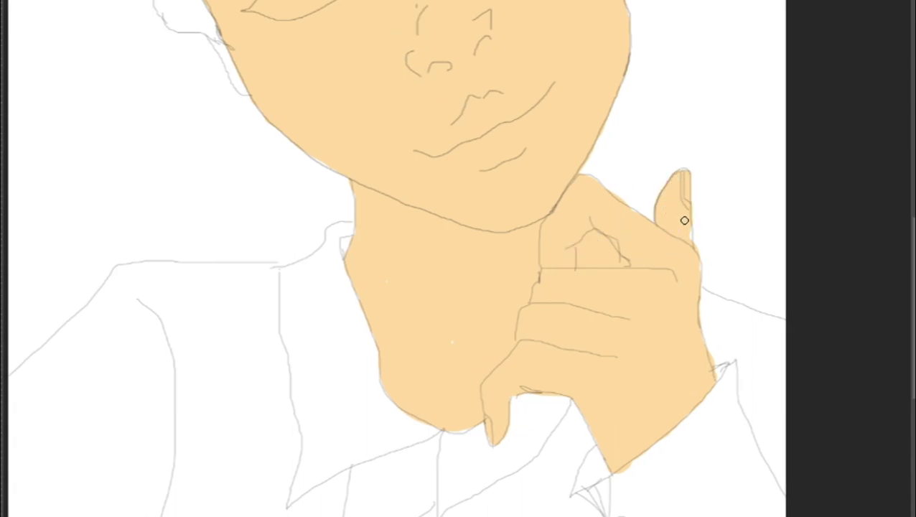
{"action": "scroll", "coordinate": [690, 301], "scroll_direction": "down", "scroll_amount": 2}
{"action": "scroll", "coordinate": [614, 280], "scroll_direction": "up", "scroll_amount": 5}
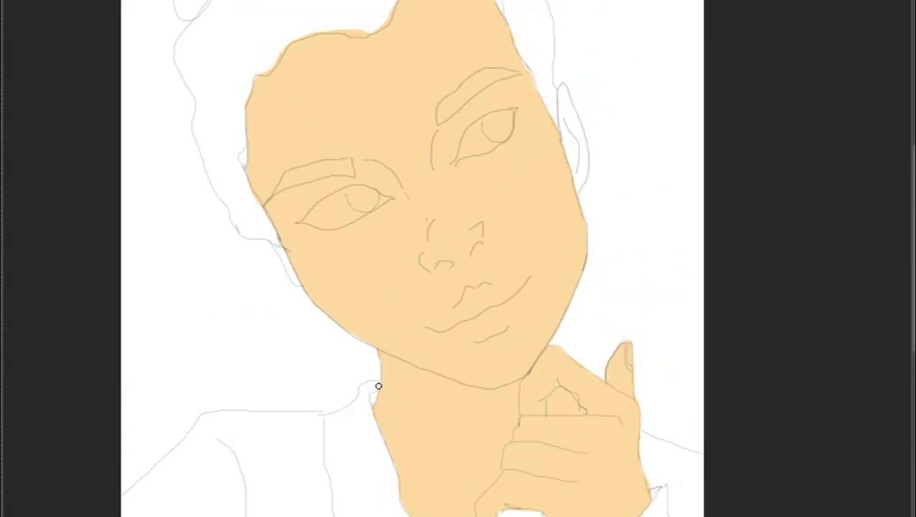
{"action": "scroll", "coordinate": [431, 348], "scroll_direction": "down", "scroll_amount": 2}
{"action": "scroll", "coordinate": [432, 338], "scroll_direction": "up", "scroll_amount": 3}
{"action": "scroll", "coordinate": [378, 306], "scroll_direction": "up", "scroll_amount": 2}
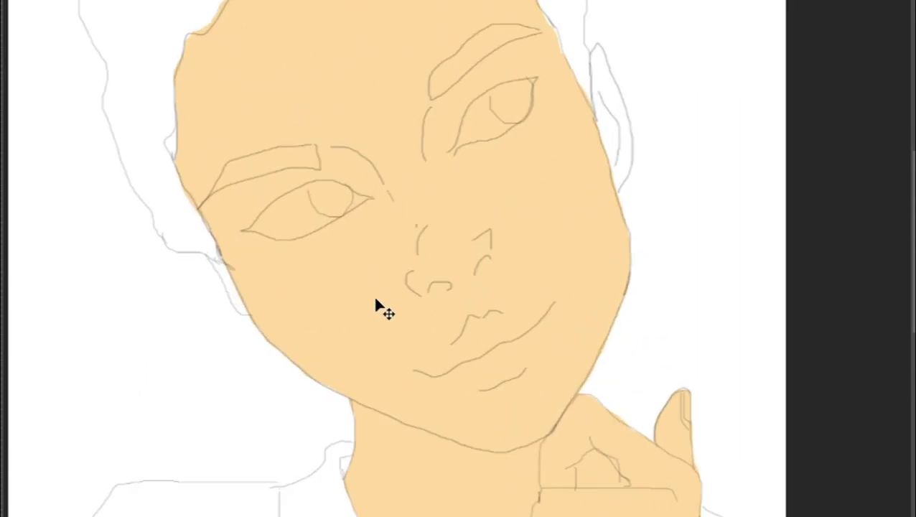
{"action": "scroll", "coordinate": [303, 260], "scroll_direction": "left", "scroll_amount": 2}
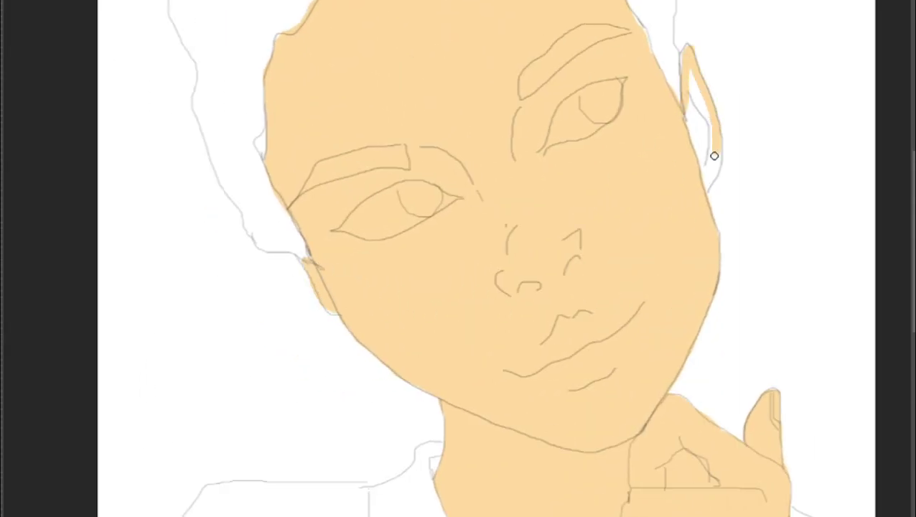
{"action": "scroll", "coordinate": [634, 121], "scroll_direction": "down", "scroll_amount": 3}
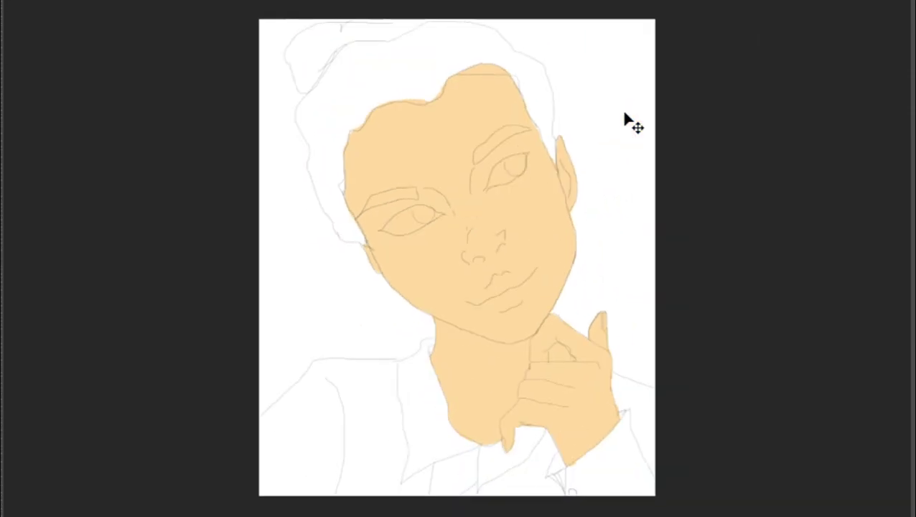
{"action": "scroll", "coordinate": [623, 125], "scroll_direction": "up", "scroll_amount": 4}
{"action": "scroll", "coordinate": [623, 125], "scroll_direction": "down", "scroll_amount": 2}
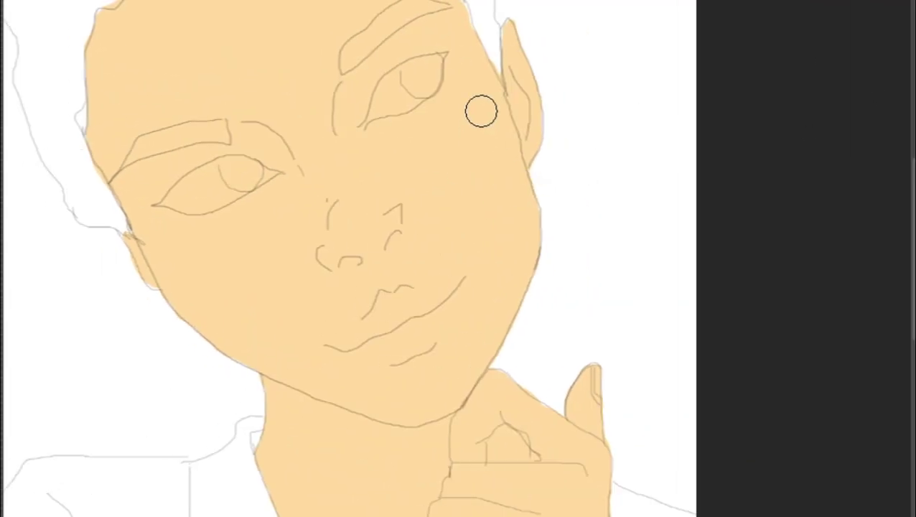
Step: Paint soft pink blush on both cheeks, down to the chin and along the jaw
{"action": "mouse_move", "coordinate": [481, 112]}
{"action": "left_mouse_down"}
{"action": "mouse_move", "coordinate": [468, 102]}
{"action": "mouse_move", "coordinate": [492, 205]}
{"action": "mouse_move", "coordinate": [528, 194]}
{"action": "mouse_move", "coordinate": [519, 301]}
{"action": "left_mouse_up"}
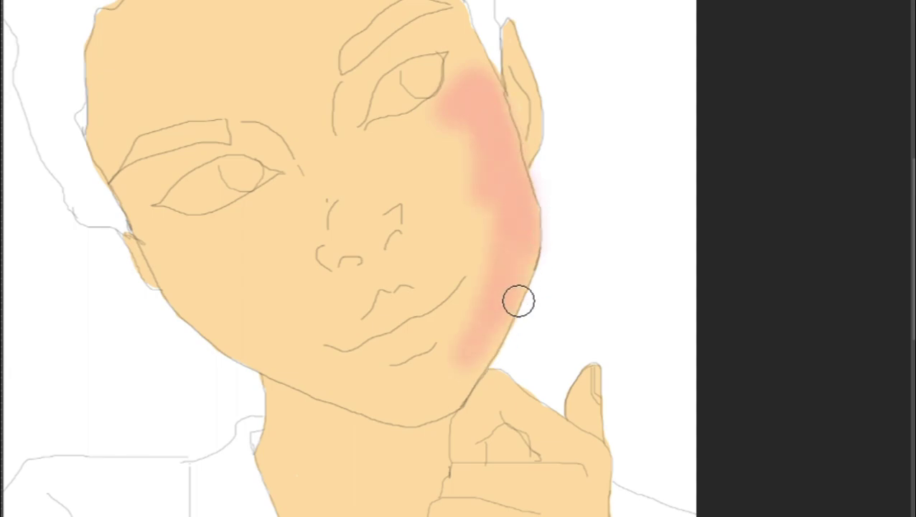
{"action": "scroll", "coordinate": [336, 275], "scroll_direction": "up", "scroll_amount": 2}
{"action": "left_click_drag", "start_coordinate": [384, 208], "coordinate": [420, 217]}
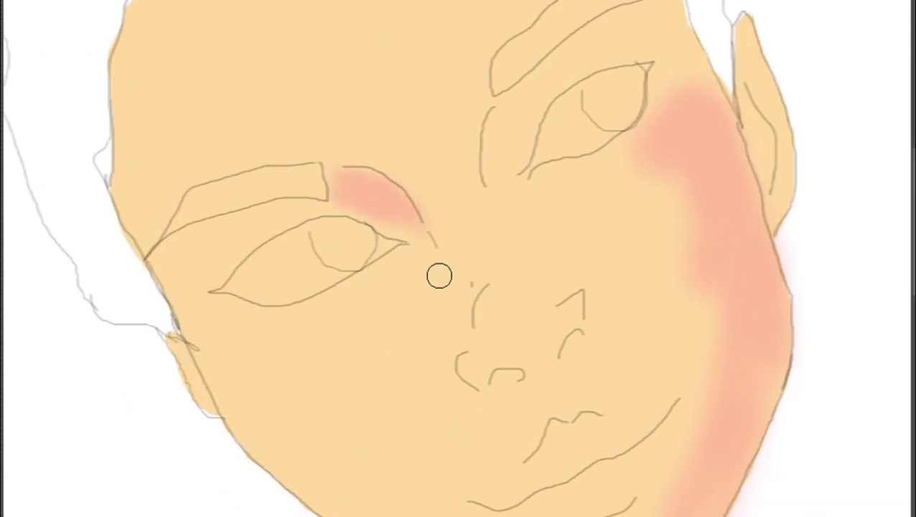
{"action": "scroll", "coordinate": [438, 274], "scroll_direction": "down", "scroll_amount": 1}
{"action": "mouse_move", "coordinate": [474, 244]}
{"action": "left_mouse_down"}
{"action": "mouse_move", "coordinate": [479, 319]}
{"action": "mouse_move", "coordinate": [534, 323]}
{"action": "left_mouse_up"}
{"action": "scroll", "coordinate": [534, 323], "scroll_direction": "down", "scroll_amount": 2}
{"action": "mouse_move", "coordinate": [233, 162]}
{"action": "left_mouse_down"}
{"action": "mouse_move", "coordinate": [391, 325]}
{"action": "mouse_move", "coordinate": [647, 388]}
{"action": "left_mouse_up"}
{"action": "mouse_move", "coordinate": [724, 53]}
{"action": "left_mouse_down"}
{"action": "mouse_move", "coordinate": [685, 321]}
{"action": "mouse_move", "coordinate": [348, 293]}
{"action": "mouse_move", "coordinate": [313, 276]}
{"action": "left_mouse_up"}
Step: Build up more pink shading and blend the left cheek blush toward the chin
{"action": "scroll", "coordinate": [391, 159], "scroll_direction": "up", "scroll_amount": 2}
{"action": "scroll", "coordinate": [391, 159], "scroll_direction": "up", "scroll_amount": 2}
{"action": "mouse_move", "coordinate": [619, 72]}
{"action": "left_mouse_down"}
{"action": "mouse_move", "coordinate": [492, 131]}
{"action": "mouse_move", "coordinate": [702, 298]}
{"action": "left_mouse_up"}
{"action": "scroll", "coordinate": [701, 298], "scroll_direction": "down", "scroll_amount": 1}
{"action": "scroll", "coordinate": [646, 321], "scroll_direction": "down", "scroll_amount": 2}
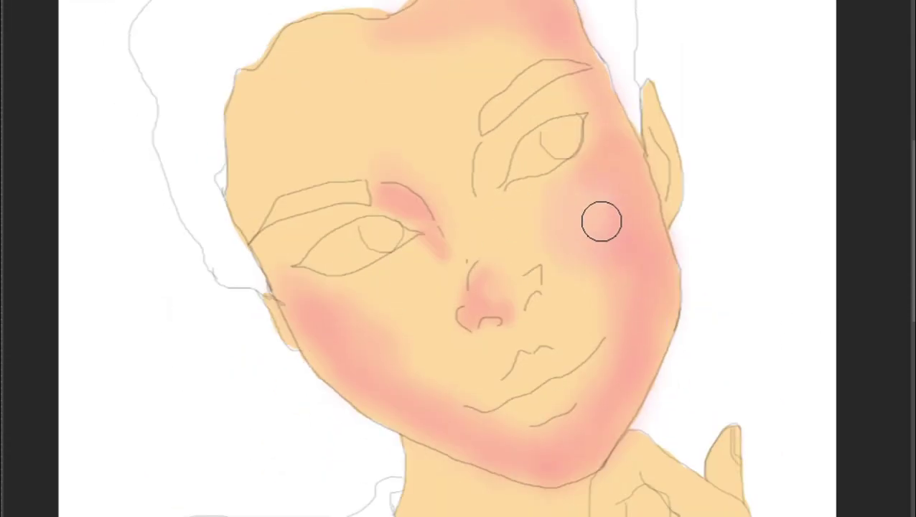
{"action": "left_click_drag", "start_coordinate": [395, 340], "coordinate": [465, 386]}
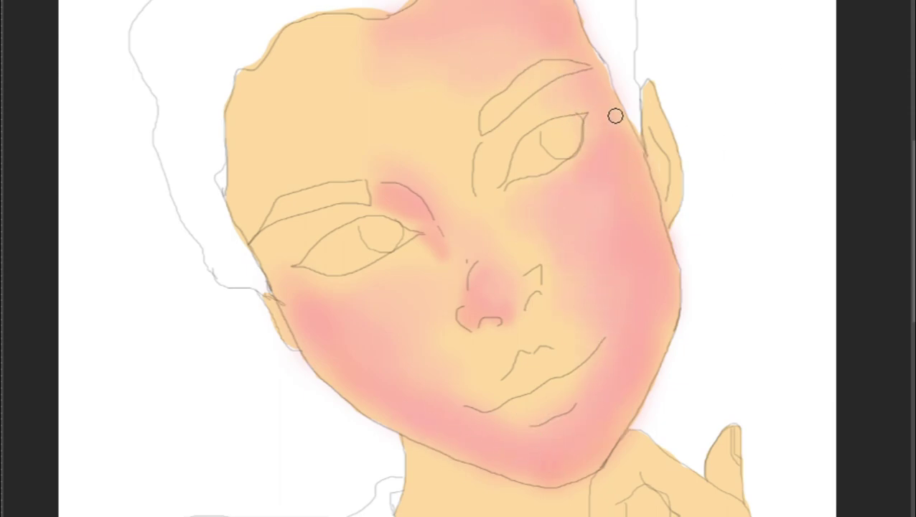
Step: Lighten the white of the right eye to a pale cream
{"action": "scroll", "coordinate": [624, 170], "scroll_direction": "down", "scroll_amount": 2}
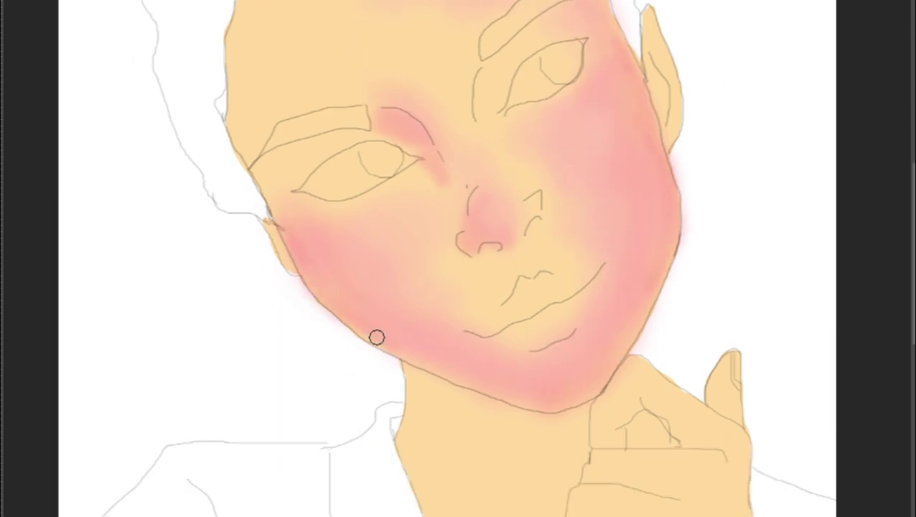
{"action": "scroll", "coordinate": [547, 229], "scroll_direction": "up", "scroll_amount": 2}
{"action": "scroll", "coordinate": [605, 178], "scroll_direction": "up", "scroll_amount": 3}
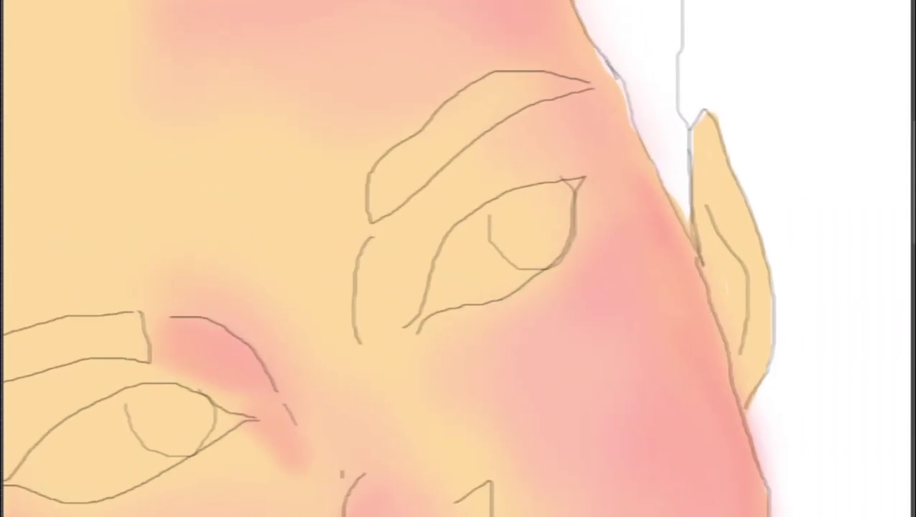
{"action": "mouse_move", "coordinate": [483, 268]}
{"action": "left_mouse_down"}
{"action": "mouse_move", "coordinate": [521, 233]}
{"action": "mouse_move", "coordinate": [485, 299]}
{"action": "left_mouse_up"}
{"action": "scroll", "coordinate": [409, 266], "scroll_direction": "left", "scroll_amount": 5}
Step: Lighten the left eye white and paint grey irises into both eyes
{"action": "mouse_move", "coordinate": [216, 467]}
{"action": "left_mouse_down"}
{"action": "mouse_move", "coordinate": [347, 426]}
{"action": "mouse_move", "coordinate": [272, 497]}
{"action": "mouse_move", "coordinate": [209, 495]}
{"action": "left_mouse_up"}
{"action": "scroll", "coordinate": [459, 304], "scroll_direction": "right", "scroll_amount": 5}
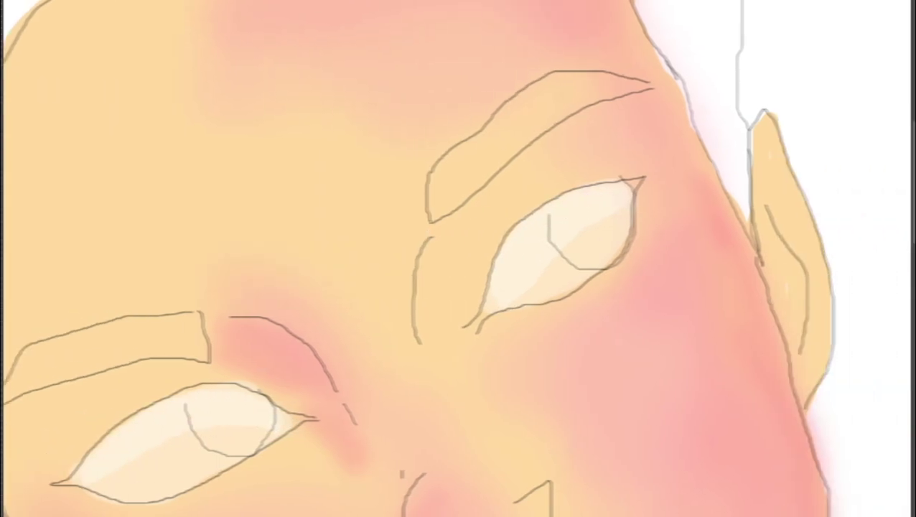
{"action": "mouse_move", "coordinate": [566, 231]}
{"action": "left_mouse_down"}
{"action": "mouse_move", "coordinate": [600, 203]}
{"action": "mouse_move", "coordinate": [574, 252]}
{"action": "mouse_move", "coordinate": [574, 216]}
{"action": "left_mouse_up"}
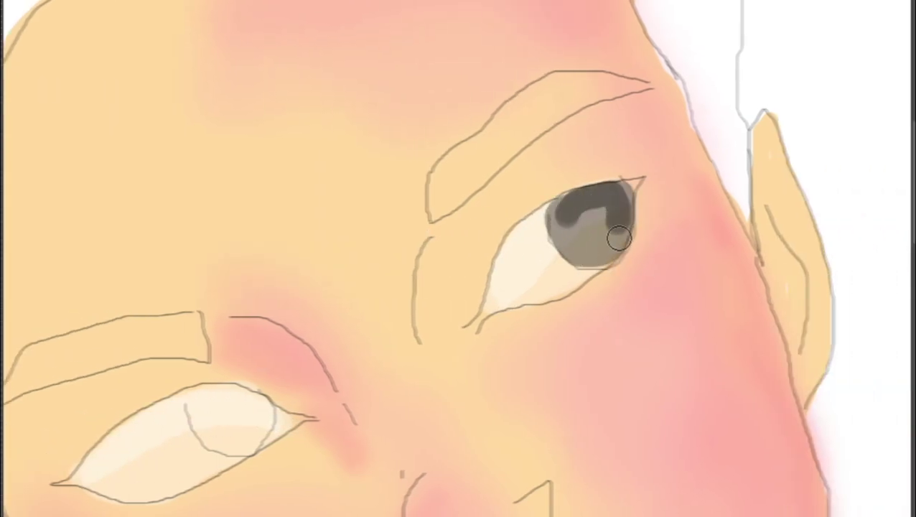
{"action": "scroll", "coordinate": [345, 370], "scroll_direction": "left", "scroll_amount": 5}
{"action": "scroll", "coordinate": [345, 370], "scroll_direction": "down", "scroll_amount": 5}
{"action": "mouse_move", "coordinate": [324, 278]}
{"action": "left_mouse_down"}
{"action": "mouse_move", "coordinate": [360, 330]}
{"action": "mouse_move", "coordinate": [339, 284]}
{"action": "mouse_move", "coordinate": [393, 312]}
{"action": "left_mouse_up"}
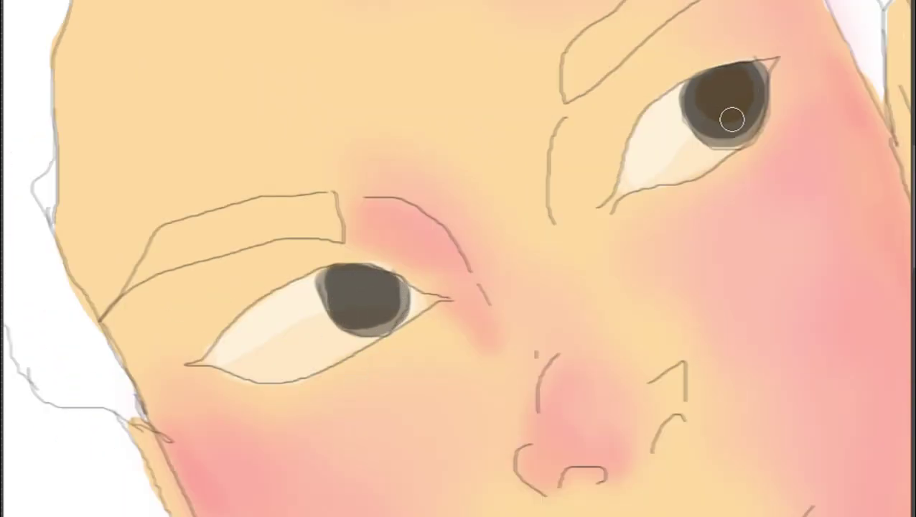
Step: Darken both irises to dark brown and dab small light highlights on them
{"action": "left_click_drag", "start_coordinate": [732, 119], "coordinate": [700, 97]}
{"action": "scroll", "coordinate": [429, 287], "scroll_direction": "left", "scroll_amount": 3}
{"action": "left_click_drag", "start_coordinate": [430, 286], "coordinate": [453, 286]}
{"action": "scroll", "coordinate": [454, 276], "scroll_direction": "right", "scroll_amount": 3}
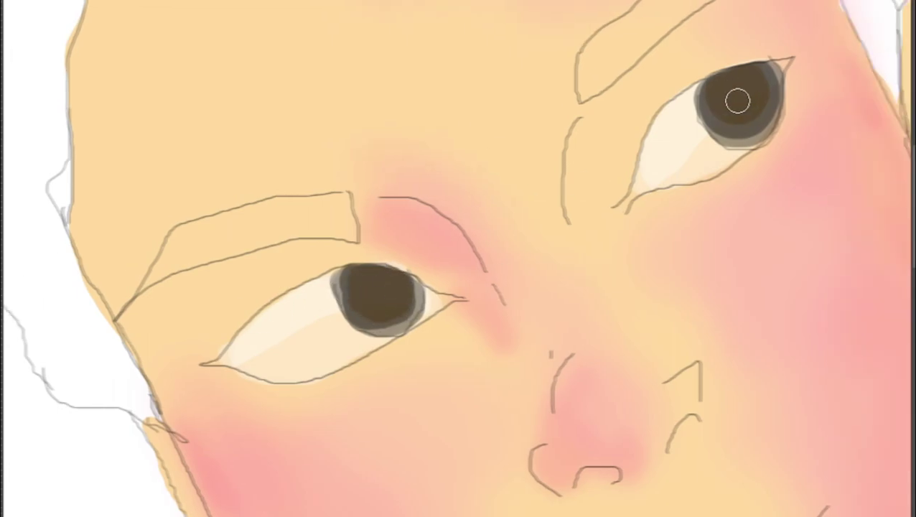
{"action": "scroll", "coordinate": [369, 309], "scroll_direction": "right", "scroll_amount": 2}
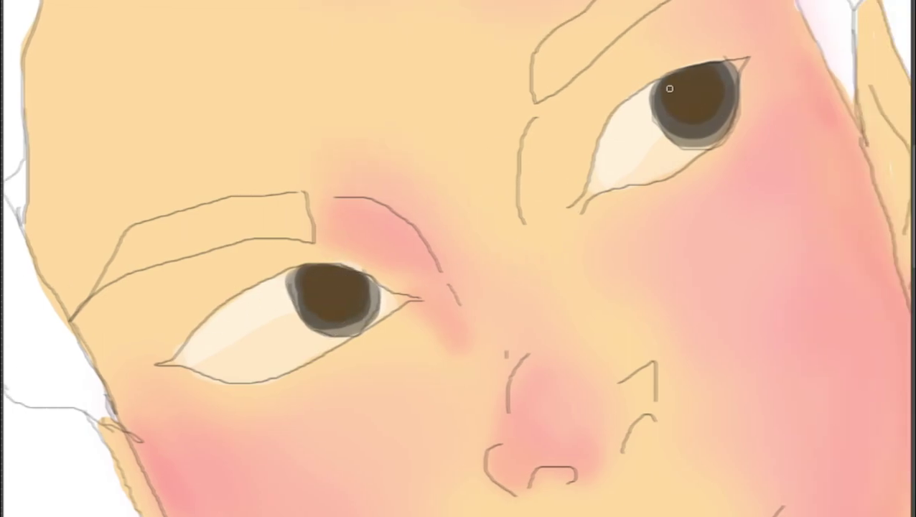
{"action": "left_click", "coordinate": [619, 127]}
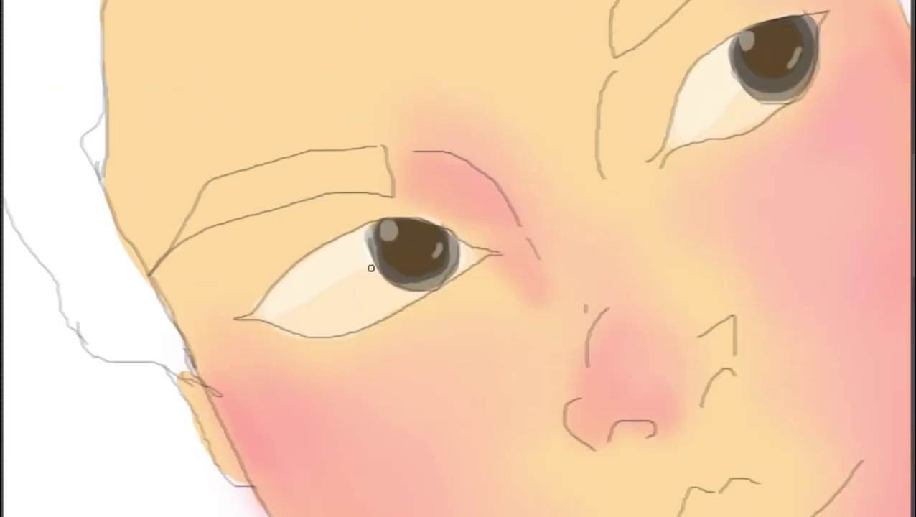
{"action": "scroll", "coordinate": [452, 273], "scroll_direction": "right", "scroll_amount": 5}
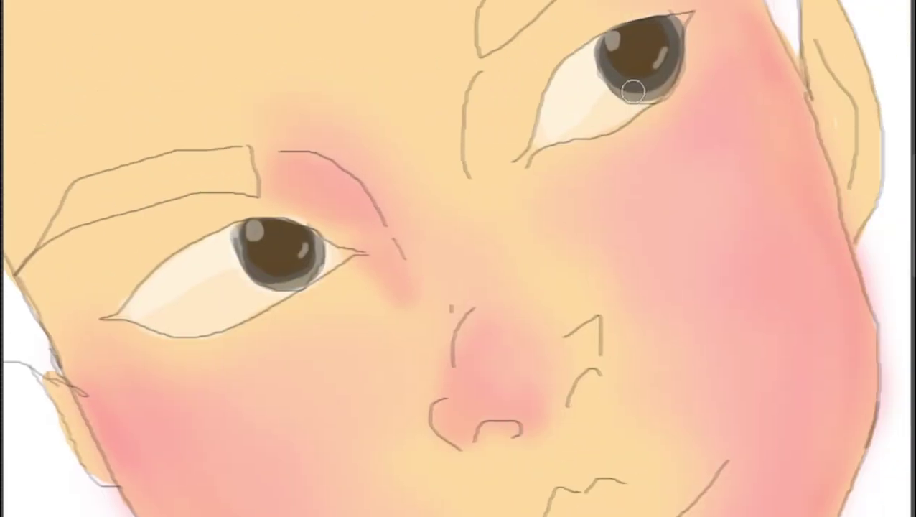
{"action": "scroll", "coordinate": [356, 193], "scroll_direction": "up", "scroll_amount": 6}
{"action": "scroll", "coordinate": [355, 193], "scroll_direction": "right", "scroll_amount": 5}
Step: Paint a thick brown stroke over the right eyebrow and outline the left in brown
{"action": "mouse_move", "coordinate": [363, 183]}
{"action": "left_mouse_down"}
{"action": "mouse_move", "coordinate": [384, 178]}
{"action": "mouse_move", "coordinate": [505, 75]}
{"action": "mouse_move", "coordinate": [449, 138]}
{"action": "left_mouse_up"}
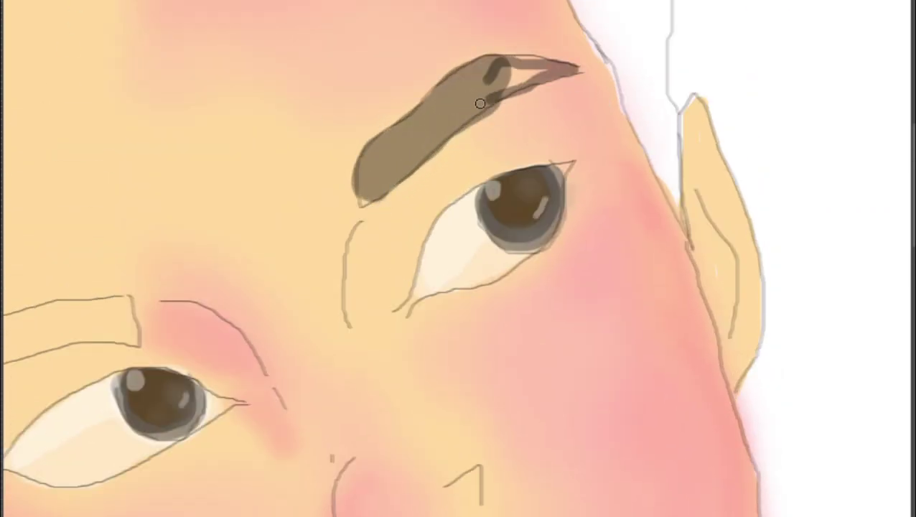
{"action": "scroll", "coordinate": [361, 198], "scroll_direction": "down", "scroll_amount": 2}
{"action": "scroll", "coordinate": [361, 198], "scroll_direction": "left", "scroll_amount": 5}
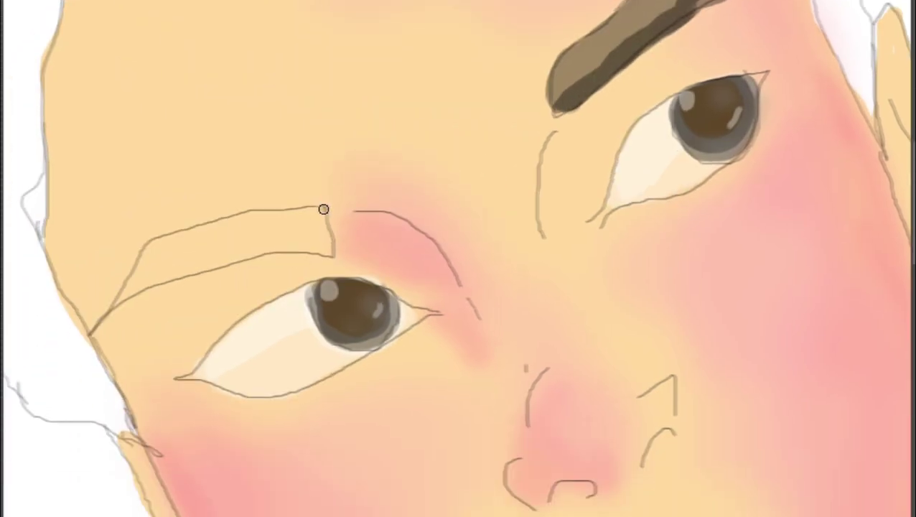
{"action": "mouse_move", "coordinate": [324, 209]}
{"action": "left_mouse_down"}
{"action": "mouse_move", "coordinate": [106, 303]}
{"action": "mouse_move", "coordinate": [245, 214]}
{"action": "left_mouse_up"}
{"action": "mouse_move", "coordinate": [192, 260]}
{"action": "left_mouse_down"}
{"action": "mouse_move", "coordinate": [119, 292]}
{"action": "mouse_move", "coordinate": [316, 233]}
{"action": "mouse_move", "coordinate": [148, 280]}
{"action": "left_mouse_up"}
Step: Fill the left eyebrow with brown, shade the right one, and review both brows
{"action": "scroll", "coordinate": [562, 92], "scroll_direction": "right", "scroll_amount": 3}
{"action": "left_click_drag", "start_coordinate": [546, 51], "coordinate": [605, 8]}
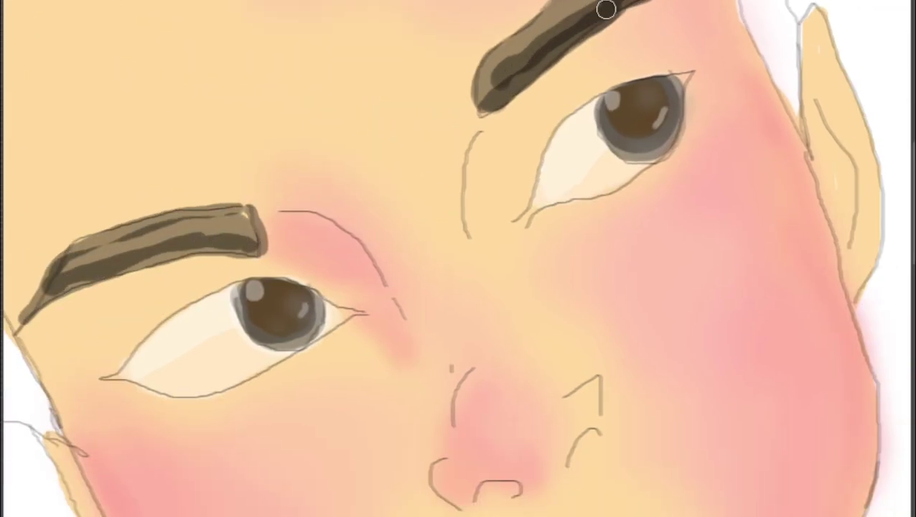
{"action": "scroll", "coordinate": [548, 56], "scroll_direction": "down", "scroll_amount": 5, "text": "ctrl"}
{"action": "scroll", "coordinate": [547, 55], "scroll_direction": "up", "scroll_amount": 5, "text": "ctrl"}
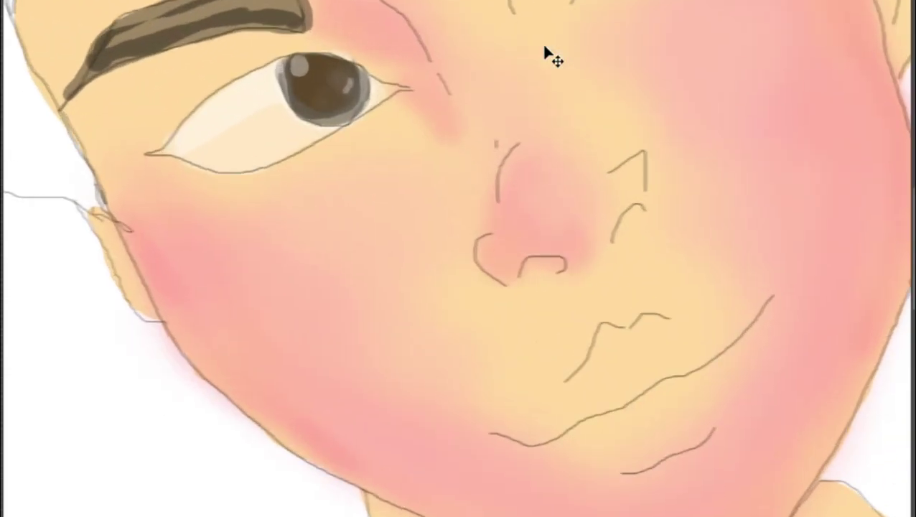
{"action": "scroll", "coordinate": [548, 55], "scroll_direction": "up", "scroll_amount": 3}
{"action": "scroll", "coordinate": [548, 55], "scroll_direction": "left", "scroll_amount": 3}
{"action": "scroll", "coordinate": [509, 65], "scroll_direction": "up", "scroll_amount": 2, "text": "ctrl"}
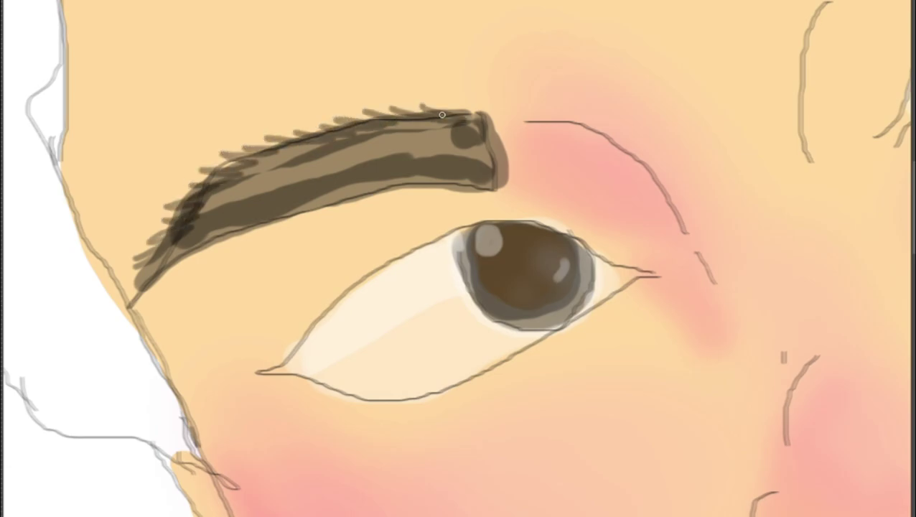
{"action": "scroll", "coordinate": [443, 115], "scroll_direction": "down", "scroll_amount": 3, "text": "ctrl"}
{"action": "scroll", "coordinate": [402, 165], "scroll_direction": "left", "scroll_amount": 5}
{"action": "scroll", "coordinate": [358, 211], "scroll_direction": "up", "scroll_amount": 3, "text": "ctrl"}
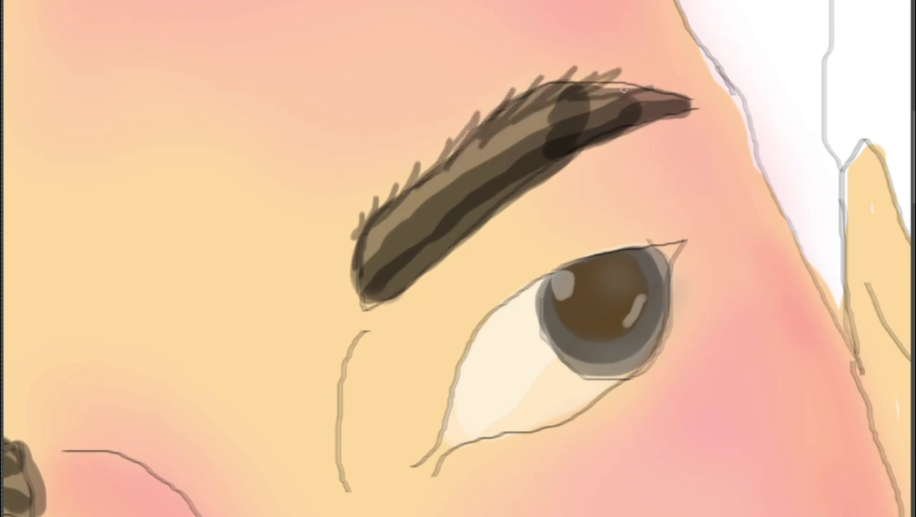
{"action": "scroll", "coordinate": [583, 128], "scroll_direction": "down", "scroll_amount": 3, "text": "ctrl"}
{"action": "scroll", "coordinate": [588, 129], "scroll_direction": "down", "scroll_amount": 2, "text": "ctrl"}
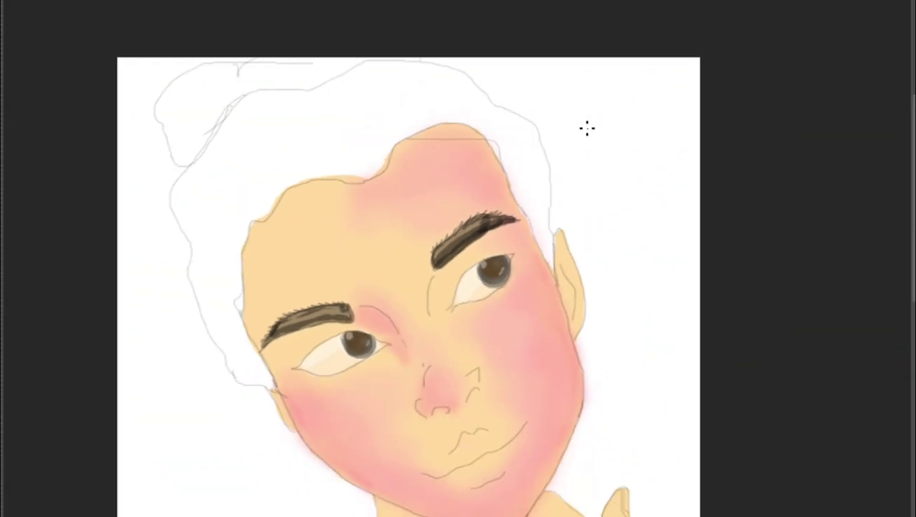
{"action": "scroll", "coordinate": [583, 128], "scroll_direction": "up", "scroll_amount": 3, "text": "ctrl"}
{"action": "scroll", "coordinate": [444, 236], "scroll_direction": "up", "scroll_amount": 2, "text": "ctrl"}
{"action": "scroll", "coordinate": [84, 142], "scroll_direction": "up", "scroll_amount": 2, "text": "ctrl"}
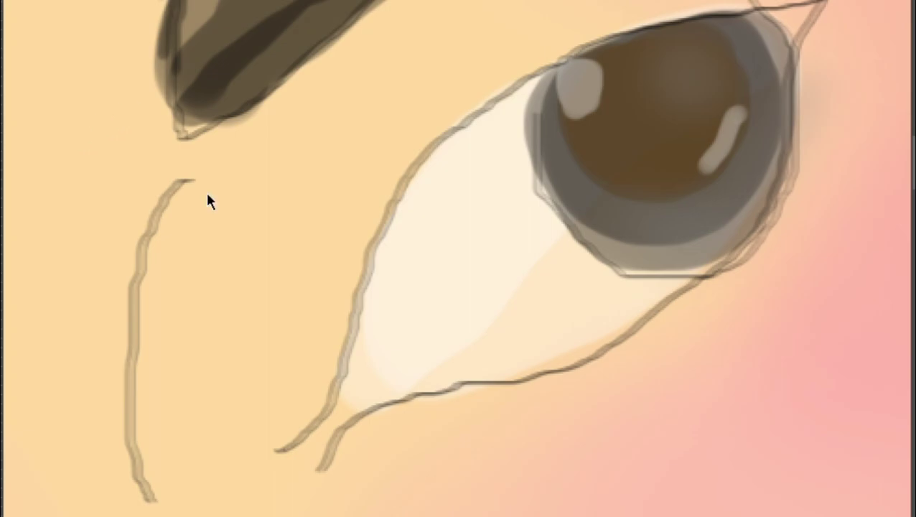
Step: Draw black lashes along the right eye's upper lid out to the outer corner
{"action": "left_click_drag", "start_coordinate": [315, 393], "coordinate": [383, 154]}
{"action": "left_click_drag", "start_coordinate": [392, 208], "coordinate": [427, 97]}
{"action": "left_click_drag", "start_coordinate": [438, 136], "coordinate": [524, 57]}
{"action": "left_click_drag", "start_coordinate": [467, 122], "coordinate": [618, 1]}
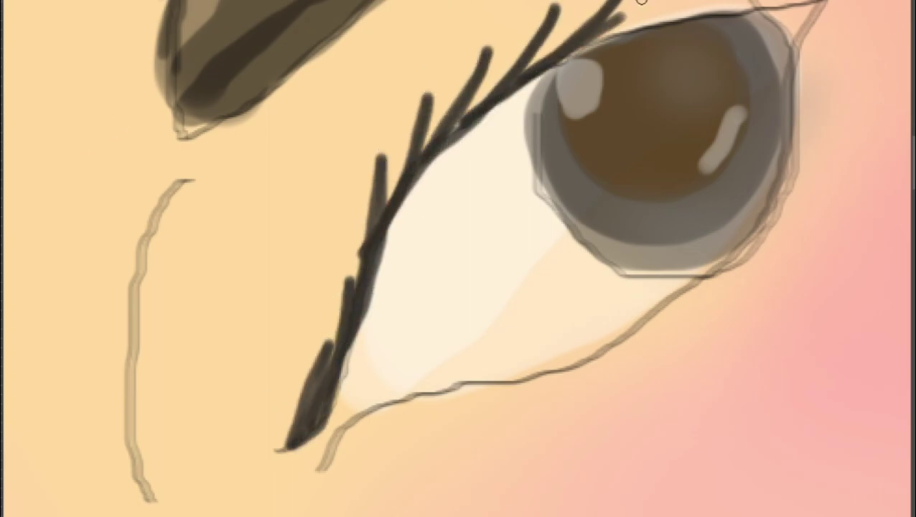
{"action": "left_click_drag", "start_coordinate": [517, 87], "coordinate": [650, 2]}
{"action": "left_click_drag", "start_coordinate": [589, 54], "coordinate": [721, 1]}
{"action": "left_click_drag", "start_coordinate": [746, 7], "coordinate": [622, 84]}
Step: Draw the right eye's lower lashes, redoing the strokes beside the iris
{"action": "left_click_drag", "start_coordinate": [531, 251], "coordinate": [531, 101]}
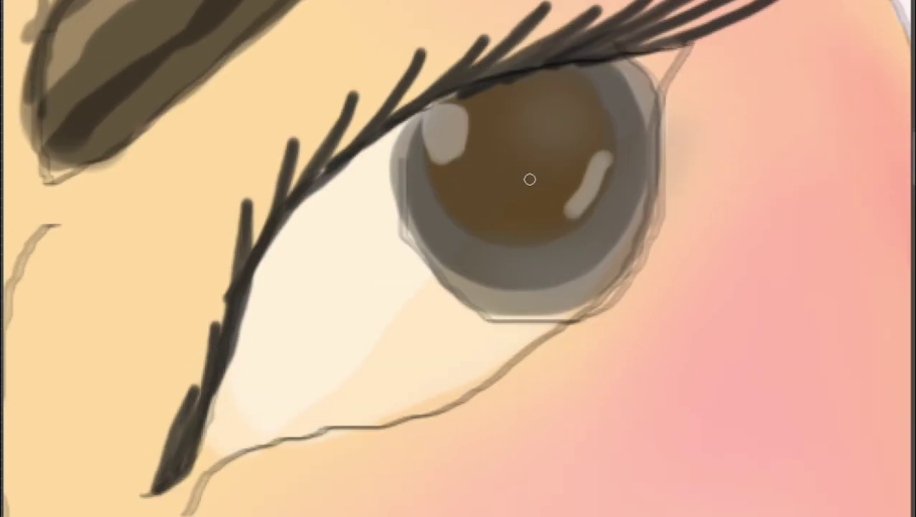
{"action": "left_click_drag", "start_coordinate": [155, 391], "coordinate": [374, 326]}
{"action": "mouse_move", "coordinate": [302, 334]}
{"action": "left_mouse_down"}
{"action": "mouse_move", "coordinate": [494, 307]}
{"action": "mouse_move", "coordinate": [651, 173]}
{"action": "left_mouse_up"}
{"action": "mouse_move", "coordinate": [646, 140]}
{"action": "left_mouse_down"}
{"action": "mouse_move", "coordinate": [482, 303]}
{"action": "mouse_move", "coordinate": [543, 248]}
{"action": "left_mouse_up"}
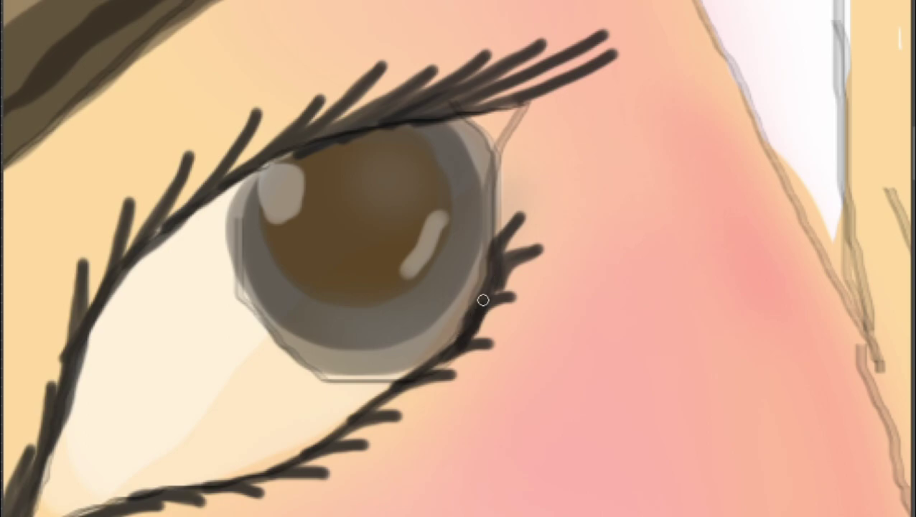
{"action": "key", "text": "ctrl+z"}
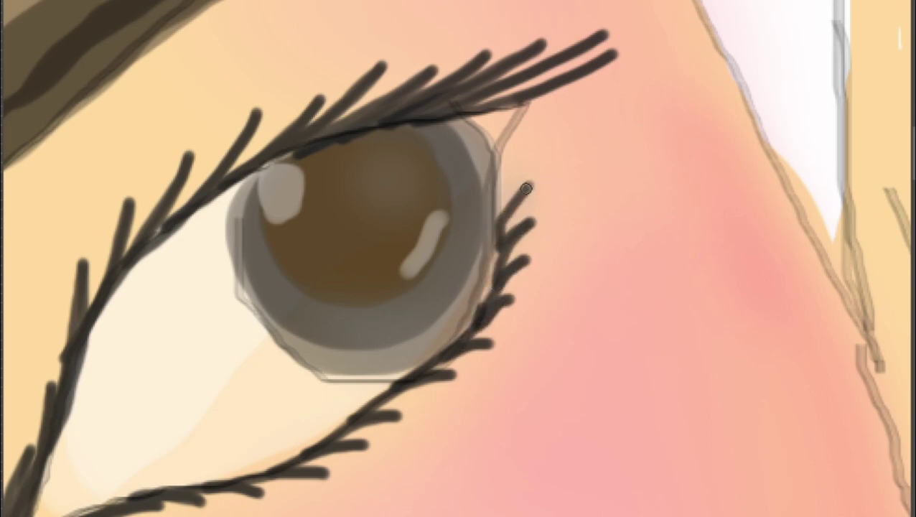
{"action": "left_click_drag", "start_coordinate": [499, 233], "coordinate": [531, 176]}
{"action": "left_click_drag", "start_coordinate": [503, 193], "coordinate": [532, 127]}
Step: Zoom out and draw lashes along the left eye's upper lid to the left corner
{"action": "key", "text": "ctrl+0"}
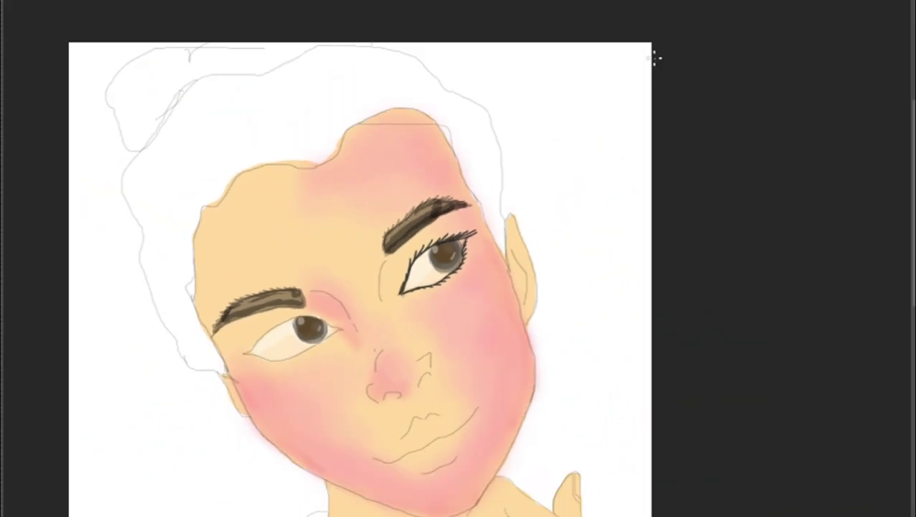
{"action": "scroll", "coordinate": [655, 59], "scroll_direction": "up", "scroll_amount": 3}
{"action": "scroll", "coordinate": [655, 59], "scroll_direction": "up", "scroll_amount": 5}
{"action": "scroll", "coordinate": [437, 261], "scroll_direction": "up", "scroll_amount": 4}
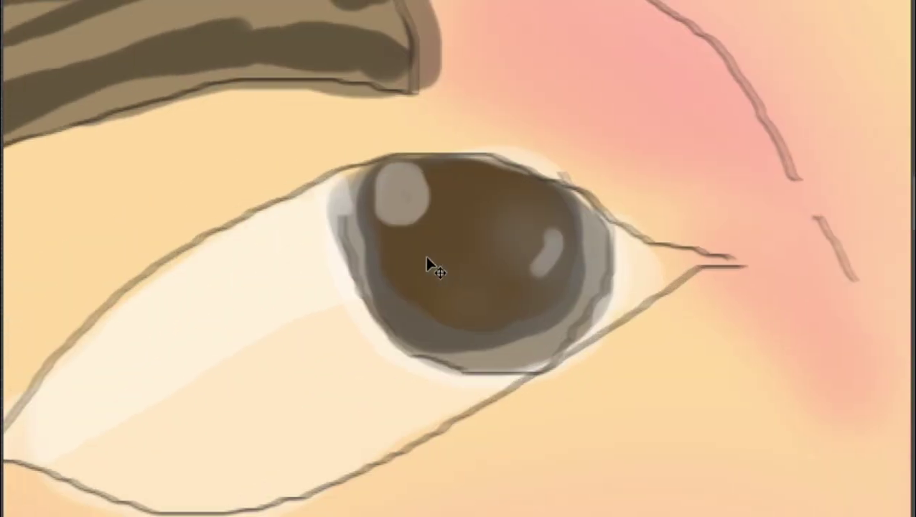
{"action": "left_click_drag", "start_coordinate": [740, 204], "coordinate": [811, 251]}
{"action": "left_click_drag", "start_coordinate": [653, 154], "coordinate": [718, 215]}
{"action": "left_click_drag", "start_coordinate": [535, 107], "coordinate": [610, 162]}
{"action": "left_click_drag", "start_coordinate": [474, 122], "coordinate": [560, 155]}
{"action": "left_click_drag", "start_coordinate": [395, 144], "coordinate": [539, 155]}
{"action": "left_click_drag", "start_coordinate": [316, 183], "coordinate": [436, 165]}
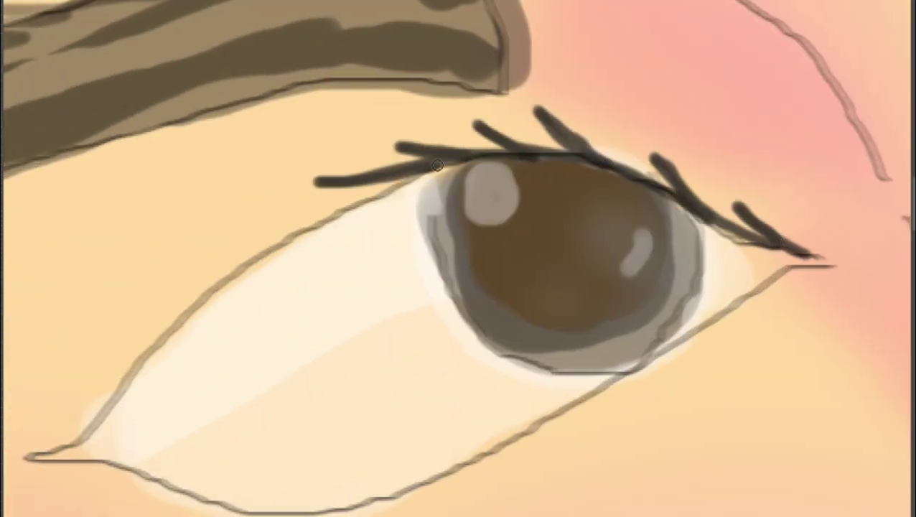
{"action": "left_click_drag", "start_coordinate": [245, 226], "coordinate": [366, 212]}
{"action": "left_click_drag", "start_coordinate": [187, 280], "coordinate": [277, 255]}
{"action": "left_click_drag", "start_coordinate": [133, 334], "coordinate": [237, 284]}
{"action": "left_click_drag", "start_coordinate": [89, 381], "coordinate": [197, 330]}
{"action": "left_click_drag", "start_coordinate": [29, 456], "coordinate": [151, 384]}
{"action": "mouse_move", "coordinate": [826, 270]}
{"action": "left_mouse_down"}
{"action": "mouse_move", "coordinate": [853, 122]}
{"action": "mouse_move", "coordinate": [607, 284]}
{"action": "mouse_move", "coordinate": [309, 405]}
{"action": "left_mouse_up"}
Step: Draw lashes along the left eye's lower lid
{"action": "left_click_drag", "start_coordinate": [351, 359], "coordinate": [244, 381]}
{"action": "left_click_drag", "start_coordinate": [107, 316], "coordinate": [36, 309]}
{"action": "left_click_drag", "start_coordinate": [247, 352], "coordinate": [198, 378]}
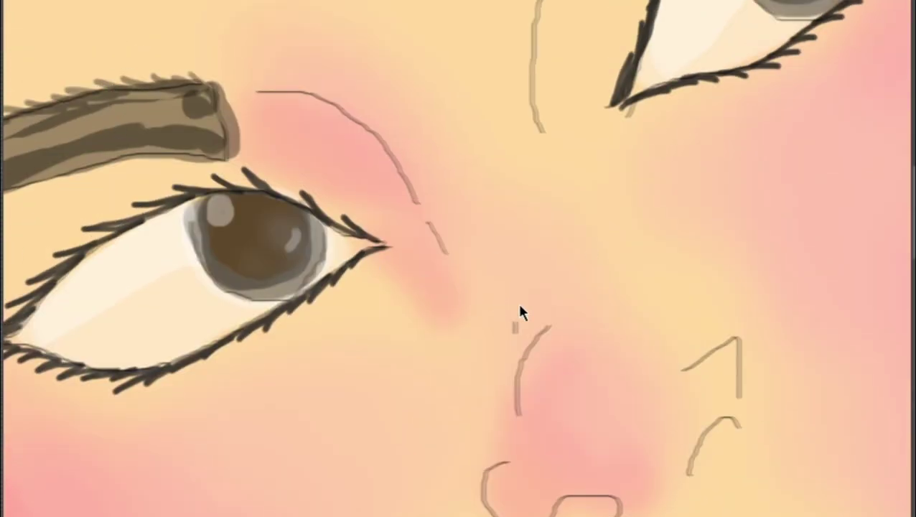
Step: Brush warm orange-brown shadows under both eyes and along the sides of the nose
{"action": "mouse_move", "coordinate": [450, 272]}
{"action": "left_mouse_down"}
{"action": "mouse_move", "coordinate": [349, 347]}
{"action": "mouse_move", "coordinate": [230, 323]}
{"action": "left_mouse_up"}
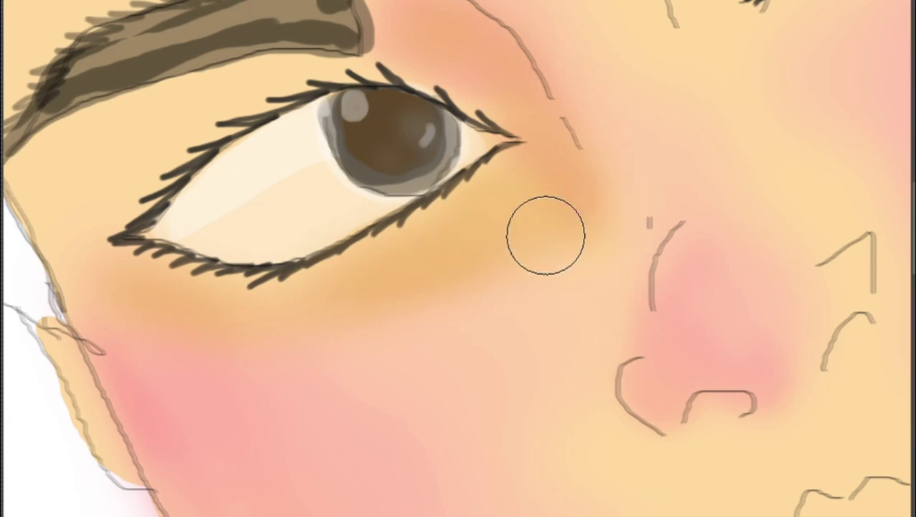
{"action": "scroll", "coordinate": [546, 235], "scroll_direction": "right", "scroll_amount": 4}
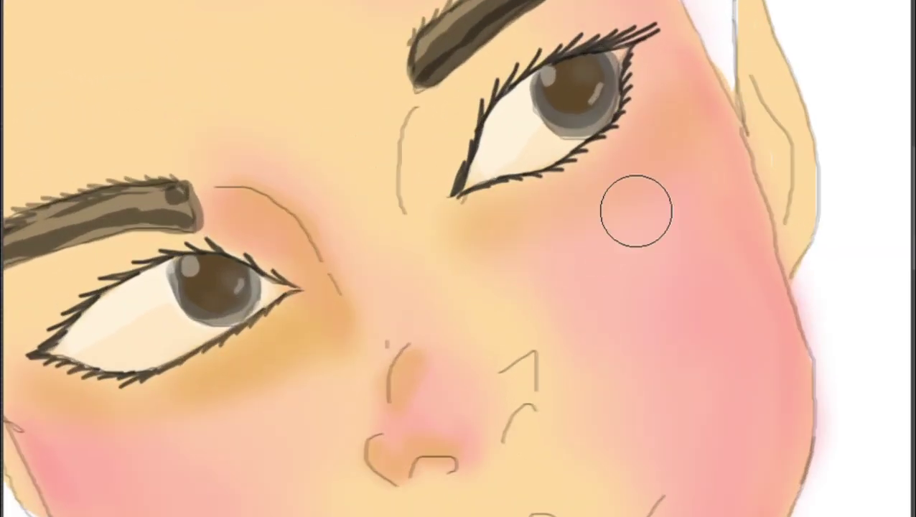
{"action": "scroll", "coordinate": [214, 148], "scroll_direction": "down", "scroll_amount": 1}
{"action": "scroll", "coordinate": [353, 331], "scroll_direction": "down", "scroll_amount": 4}
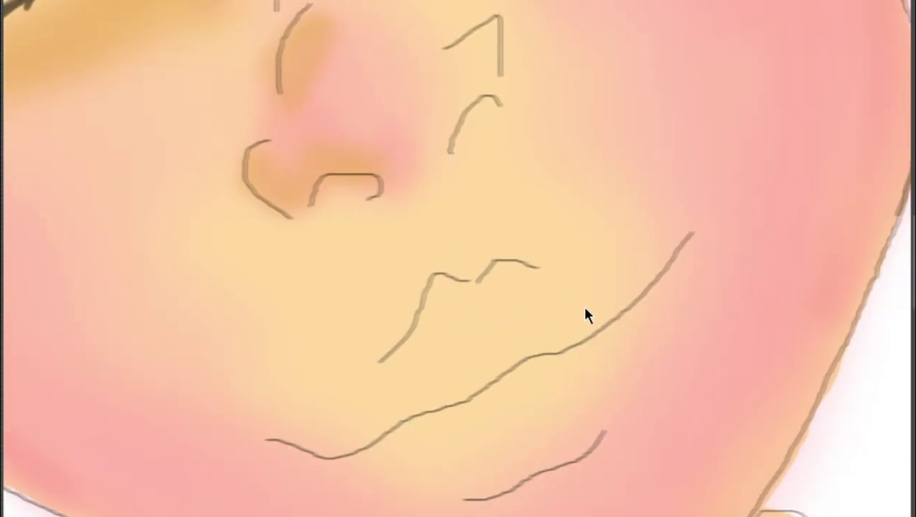
Step: Fill the lips with coral red colour
{"action": "left_click_drag", "start_coordinate": [402, 373], "coordinate": [522, 321]}
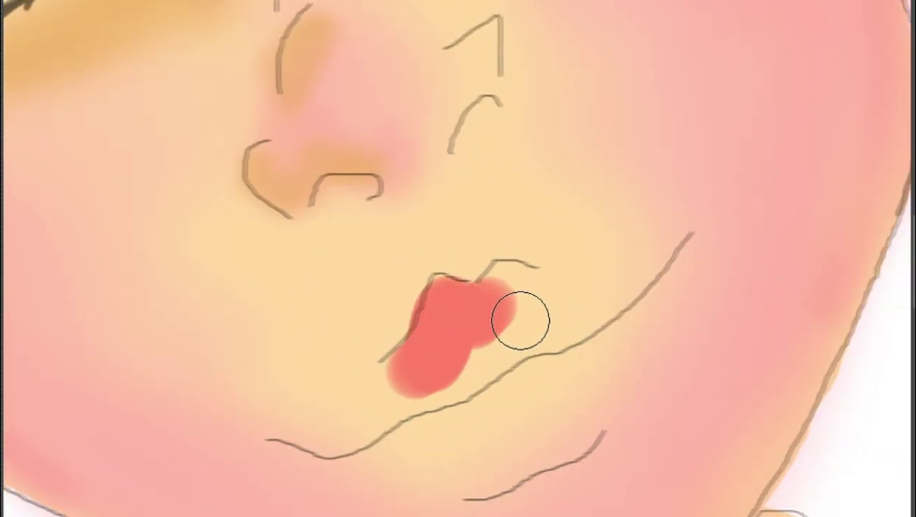
{"action": "left_click_drag", "start_coordinate": [503, 287], "coordinate": [464, 389]}
{"action": "left_click_drag", "start_coordinate": [402, 388], "coordinate": [471, 323]}
{"action": "mouse_move", "coordinate": [459, 287]}
{"action": "left_mouse_down"}
{"action": "mouse_move", "coordinate": [559, 377]}
{"action": "mouse_move", "coordinate": [577, 463]}
{"action": "mouse_move", "coordinate": [383, 478]}
{"action": "mouse_move", "coordinate": [639, 342]}
{"action": "mouse_move", "coordinate": [681, 298]}
{"action": "left_mouse_up"}
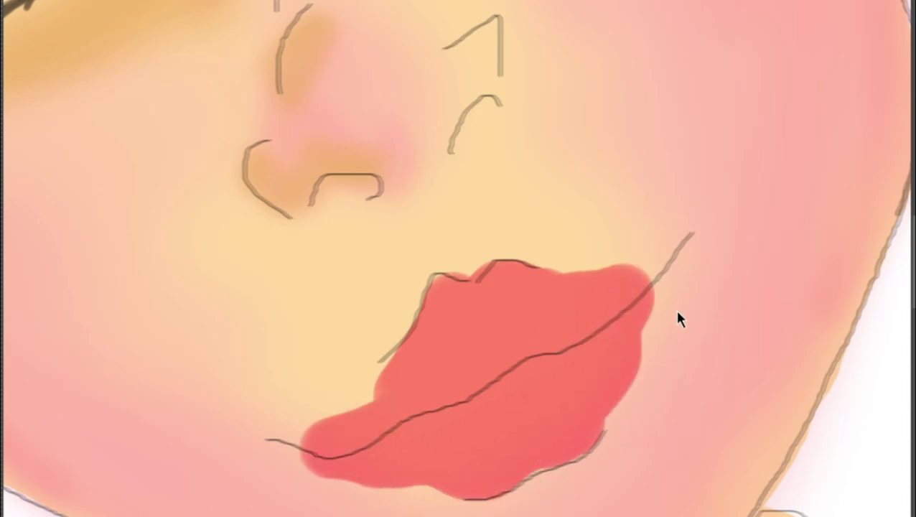
Step: Shade the lips darker pink-red, extend the left tip, and blend the red softly
{"action": "mouse_move", "coordinate": [545, 295]}
{"action": "left_mouse_down"}
{"action": "mouse_move", "coordinate": [679, 284]}
{"action": "mouse_move", "coordinate": [413, 384]}
{"action": "mouse_move", "coordinate": [419, 461]}
{"action": "mouse_move", "coordinate": [402, 453]}
{"action": "mouse_move", "coordinate": [286, 460]}
{"action": "mouse_move", "coordinate": [491, 383]}
{"action": "mouse_move", "coordinate": [493, 397]}
{"action": "mouse_move", "coordinate": [585, 303]}
{"action": "left_mouse_up"}
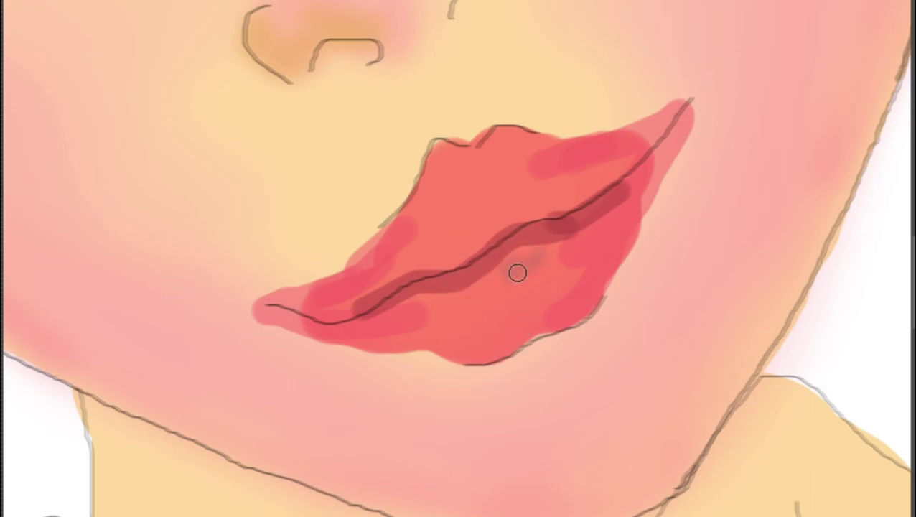
{"action": "scroll", "coordinate": [893, 112], "scroll_direction": "right", "scroll_amount": 3}
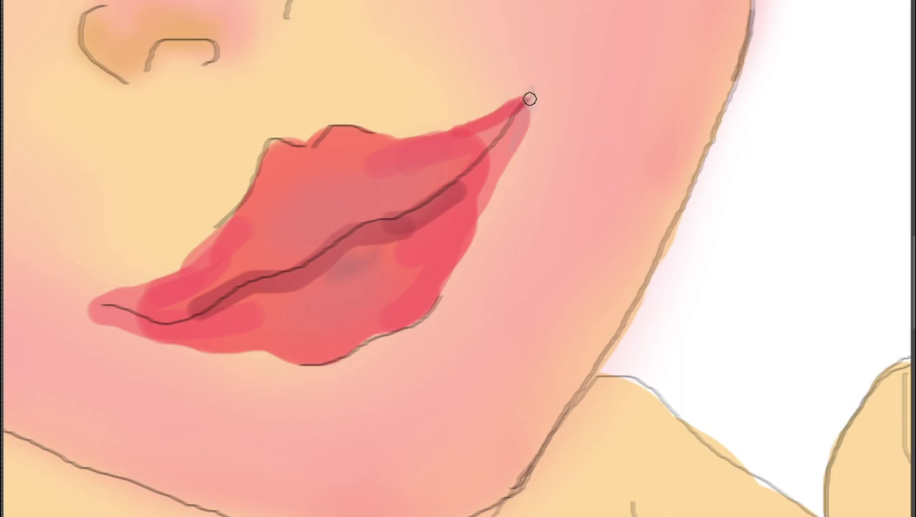
{"action": "left_click_drag", "start_coordinate": [252, 316], "coordinate": [205, 321]}
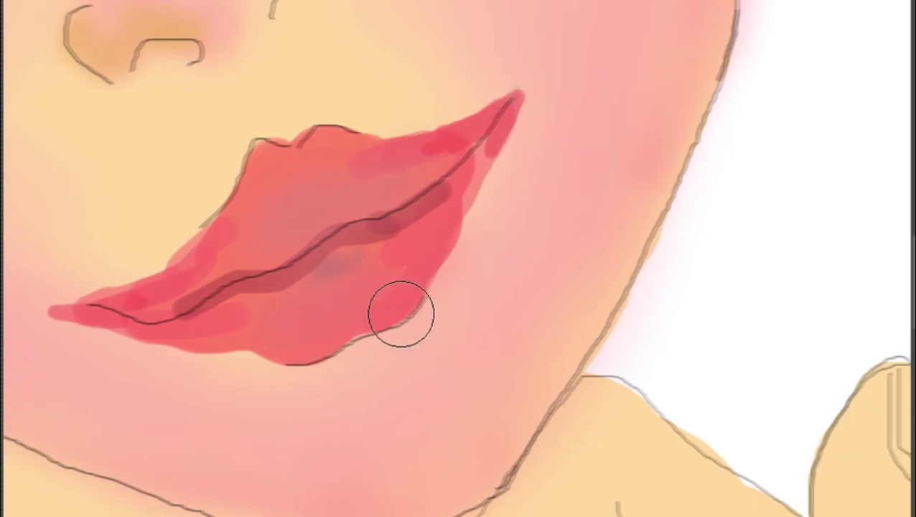
{"action": "mouse_move", "coordinate": [400, 314]}
{"action": "left_mouse_down"}
{"action": "mouse_move", "coordinate": [335, 242]}
{"action": "mouse_move", "coordinate": [216, 280]}
{"action": "left_mouse_up"}
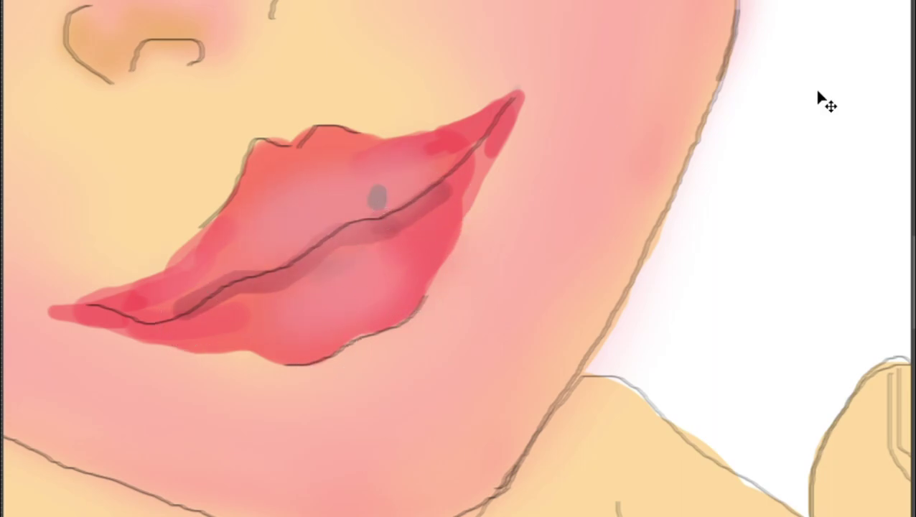
Step: Add a glossy pink highlight across the lower lip, undo the stray stroke, and blush the right cheek
{"action": "left_click_drag", "start_coordinate": [316, 298], "coordinate": [348, 284]}
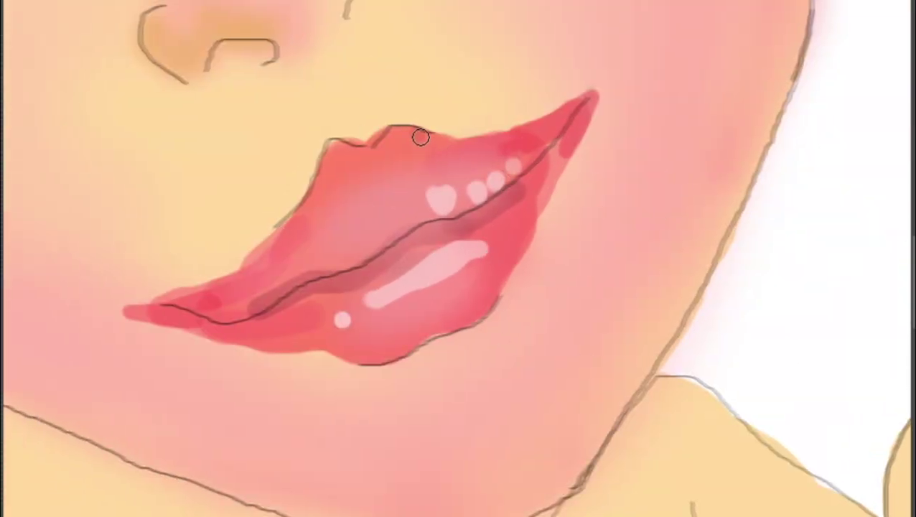
{"action": "key", "text": "ctrl+z"}
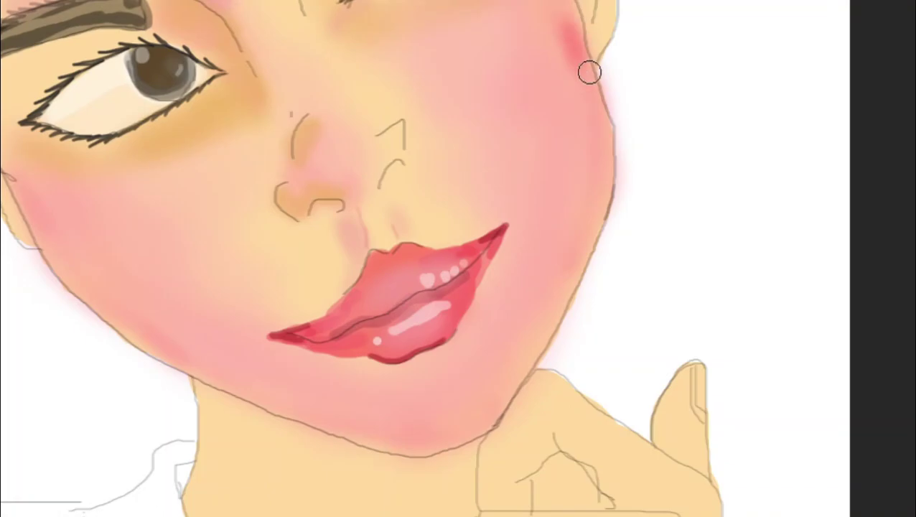
{"action": "left_click_drag", "start_coordinate": [588, 72], "coordinate": [572, 118]}
{"action": "scroll", "coordinate": [572, 118], "scroll_direction": "down", "scroll_amount": 1}
{"action": "left_click_drag", "start_coordinate": [571, 216], "coordinate": [533, 296]}
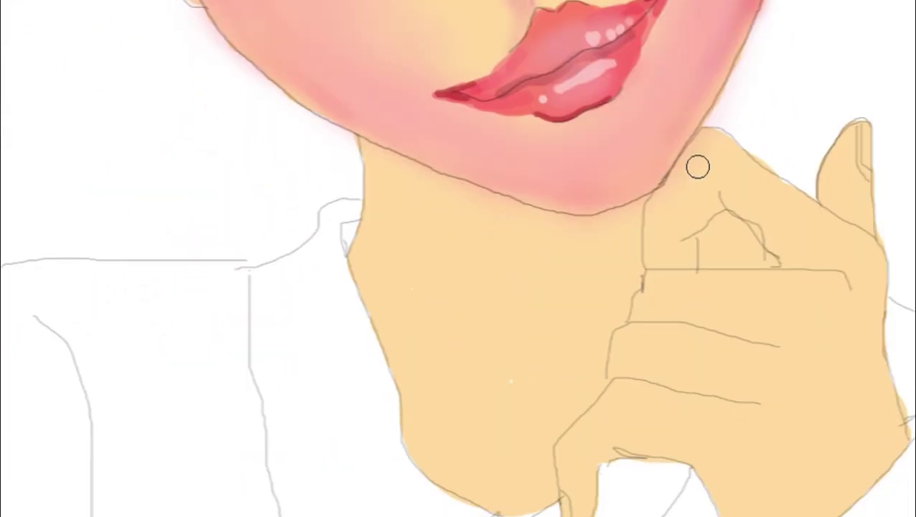
Step: Shade the left side and lower neck with warm pink-orange tones
{"action": "mouse_move", "coordinate": [373, 151]}
{"action": "left_mouse_down"}
{"action": "mouse_move", "coordinate": [383, 227]}
{"action": "mouse_move", "coordinate": [472, 234]}
{"action": "mouse_move", "coordinate": [431, 345]}
{"action": "mouse_move", "coordinate": [446, 324]}
{"action": "left_mouse_up"}
{"action": "left_click_drag", "start_coordinate": [438, 273], "coordinate": [495, 374]}
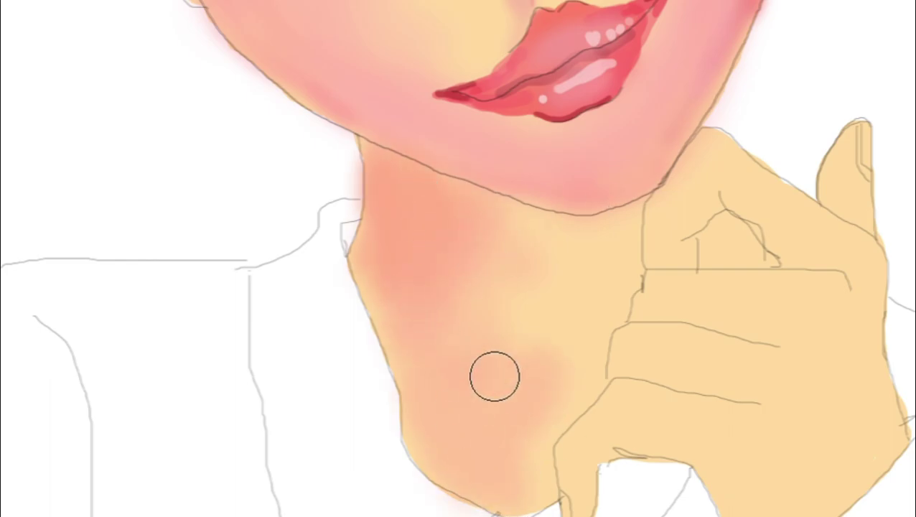
{"action": "scroll", "coordinate": [520, 243], "scroll_direction": "up", "scroll_amount": 10}
{"action": "scroll", "coordinate": [520, 244], "scroll_direction": "up", "scroll_amount": 5}
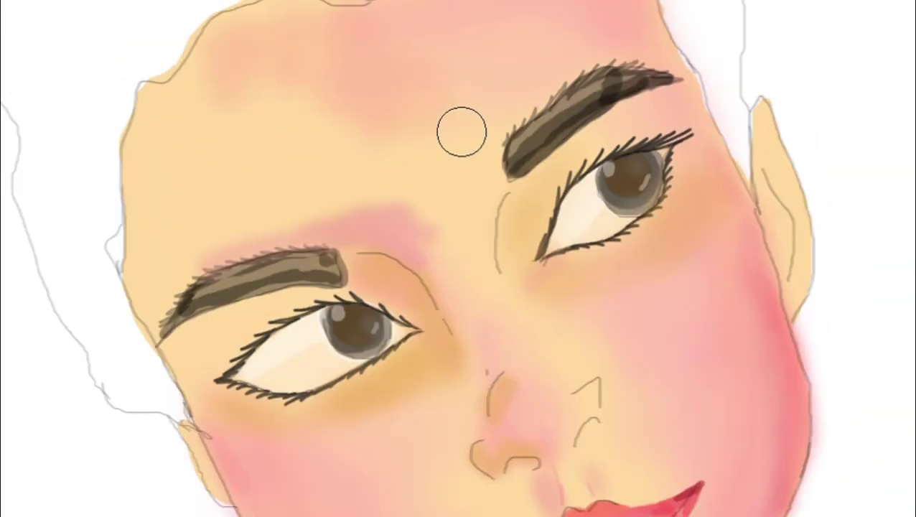
{"action": "scroll", "coordinate": [499, 198], "scroll_direction": "down", "scroll_amount": 2}
{"action": "scroll", "coordinate": [467, 130], "scroll_direction": "down", "scroll_amount": 4}
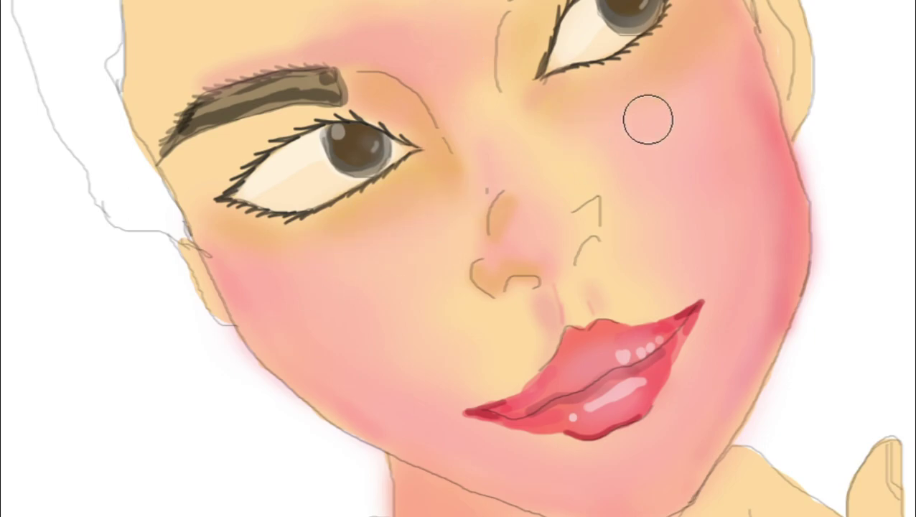
{"action": "scroll", "coordinate": [388, 135], "scroll_direction": "up", "scroll_amount": 5}
{"action": "scroll", "coordinate": [411, 147], "scroll_direction": "up", "scroll_amount": 1}
{"action": "scroll", "coordinate": [542, 205], "scroll_direction": "down", "scroll_amount": 2}
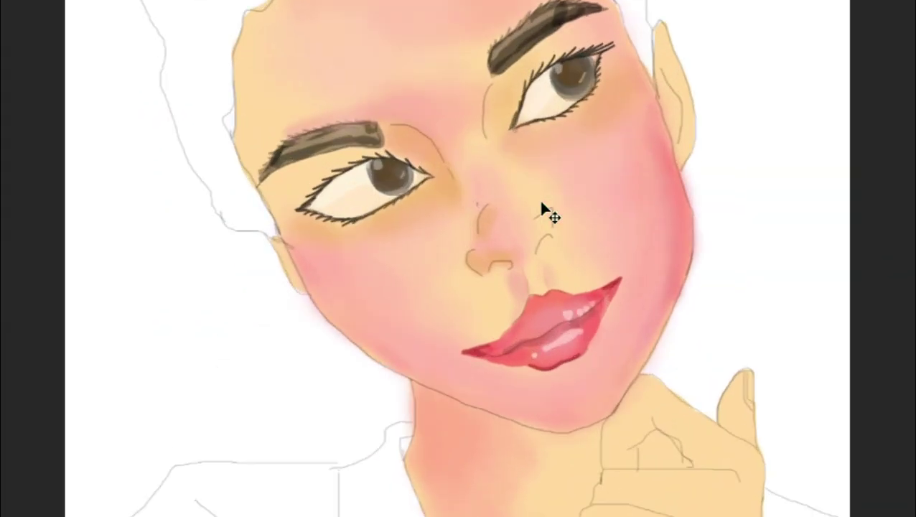
{"action": "scroll", "coordinate": [445, 310], "scroll_direction": "up", "scroll_amount": 1}
{"action": "scroll", "coordinate": [503, 310], "scroll_direction": "up", "scroll_amount": 3}
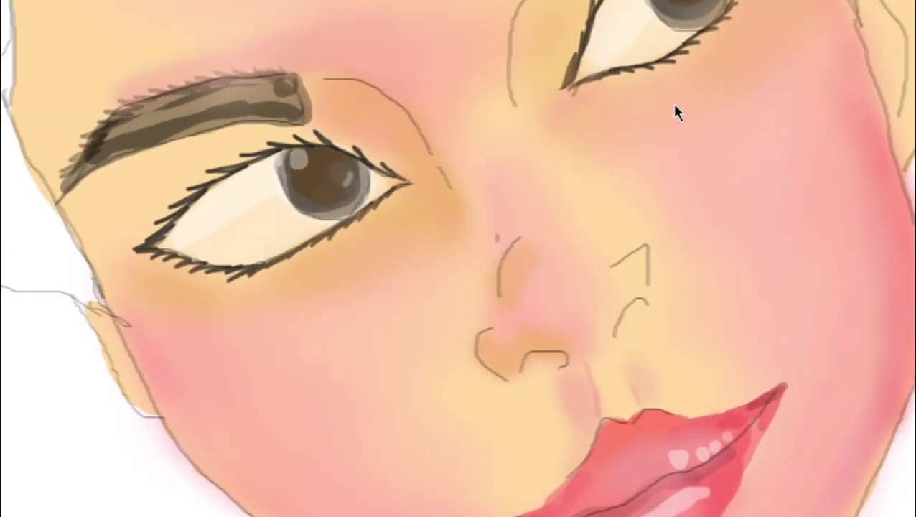
{"action": "scroll", "coordinate": [173, 236], "scroll_direction": "up", "scroll_amount": 5}
{"action": "scroll", "coordinate": [243, 192], "scroll_direction": "down", "scroll_amount": 1}
Step: Paint solid black hair over the top of the head, with a thin strand by the temple
{"action": "left_click_drag", "start_coordinate": [244, 192], "coordinate": [412, 397]}
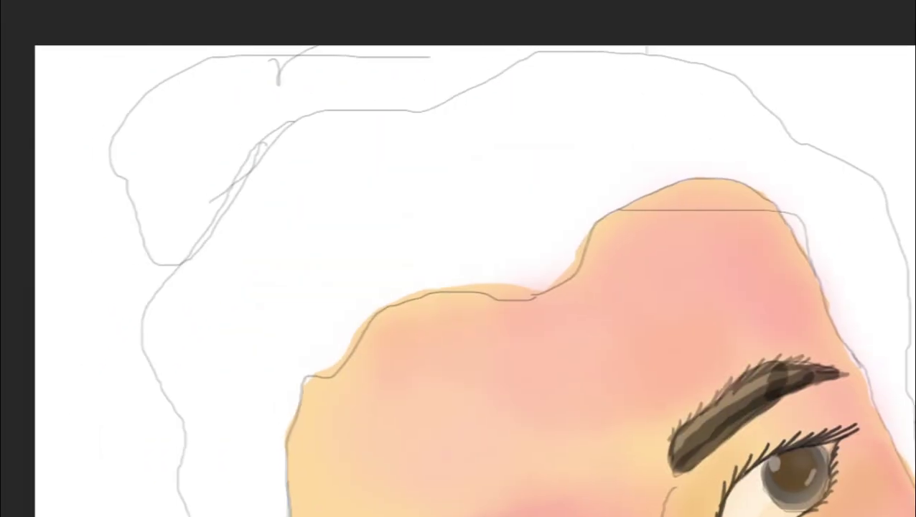
{"action": "mouse_move", "coordinate": [402, 165]}
{"action": "left_mouse_down"}
{"action": "mouse_move", "coordinate": [485, 198]}
{"action": "mouse_move", "coordinate": [499, 290]}
{"action": "mouse_move", "coordinate": [441, 178]}
{"action": "mouse_move", "coordinate": [207, 244]}
{"action": "left_mouse_up"}
{"action": "scroll", "coordinate": [207, 244], "scroll_direction": "right", "scroll_amount": 3}
{"action": "left_click_drag", "start_coordinate": [402, 65], "coordinate": [512, 184]}
{"action": "key", "text": "bracketleft"}
{"action": "key", "text": "bracketleft"}
{"action": "key", "text": "bracketleft"}
{"action": "mouse_move", "coordinate": [560, 118]}
{"action": "left_mouse_down"}
{"action": "mouse_move", "coordinate": [675, 194]}
{"action": "mouse_move", "coordinate": [634, 323]}
{"action": "mouse_move", "coordinate": [687, 384]}
{"action": "mouse_move", "coordinate": [556, 159]}
{"action": "mouse_move", "coordinate": [668, 273]}
{"action": "left_mouse_up"}
Step: Paint black hair strands hanging down the left side of the face
{"action": "scroll", "coordinate": [766, 317], "scroll_direction": "down", "scroll_amount": 3}
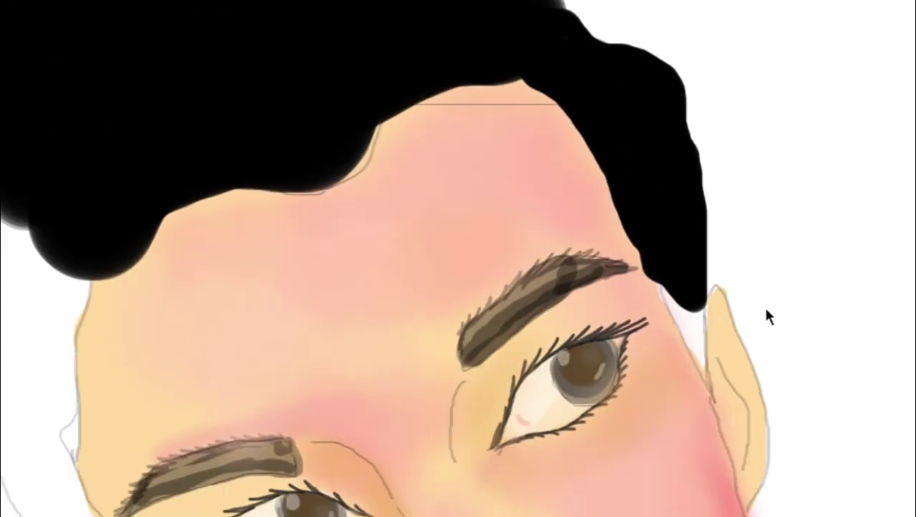
{"action": "scroll", "coordinate": [380, 302], "scroll_direction": "left", "scroll_amount": 3}
{"action": "scroll", "coordinate": [258, 75], "scroll_direction": "left", "scroll_amount": 5}
{"action": "scroll", "coordinate": [257, 75], "scroll_direction": "down", "scroll_amount": 2}
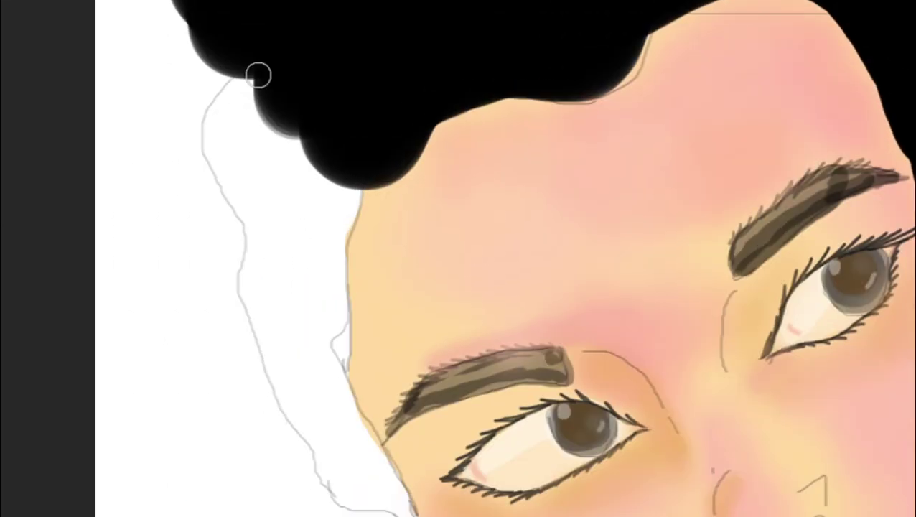
{"action": "mouse_move", "coordinate": [258, 76]}
{"action": "left_mouse_down"}
{"action": "mouse_move", "coordinate": [323, 325]}
{"action": "mouse_move", "coordinate": [276, 302]}
{"action": "mouse_move", "coordinate": [327, 221]}
{"action": "mouse_move", "coordinate": [344, 338]}
{"action": "left_mouse_up"}
{"action": "scroll", "coordinate": [276, 303], "scroll_direction": "down", "scroll_amount": 2}
{"action": "scroll", "coordinate": [276, 302], "scroll_direction": "down", "scroll_amount": 2}
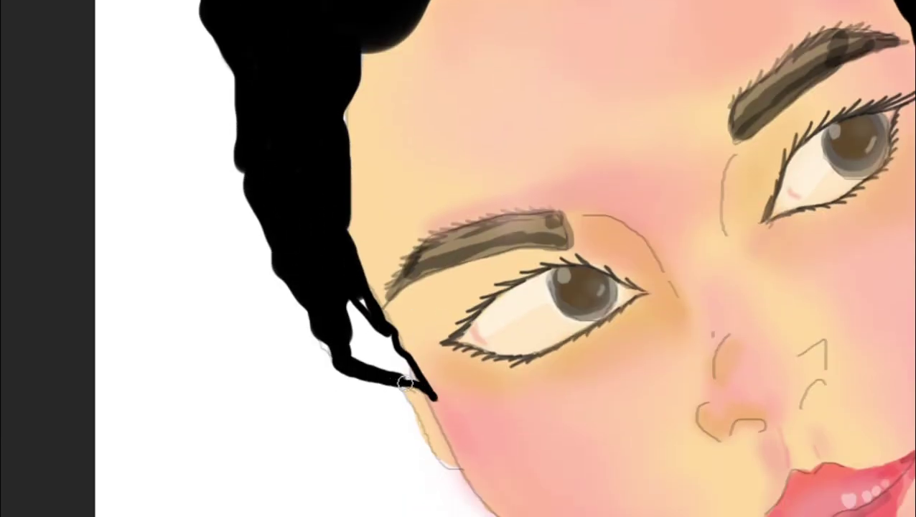
{"action": "scroll", "coordinate": [359, 360], "scroll_direction": "down", "scroll_amount": 3}
{"action": "scroll", "coordinate": [372, 302], "scroll_direction": "right", "scroll_amount": 3}
{"action": "scroll", "coordinate": [372, 302], "scroll_direction": "up", "scroll_amount": 2}
{"action": "scroll", "coordinate": [368, 299], "scroll_direction": "up", "scroll_amount": 1}
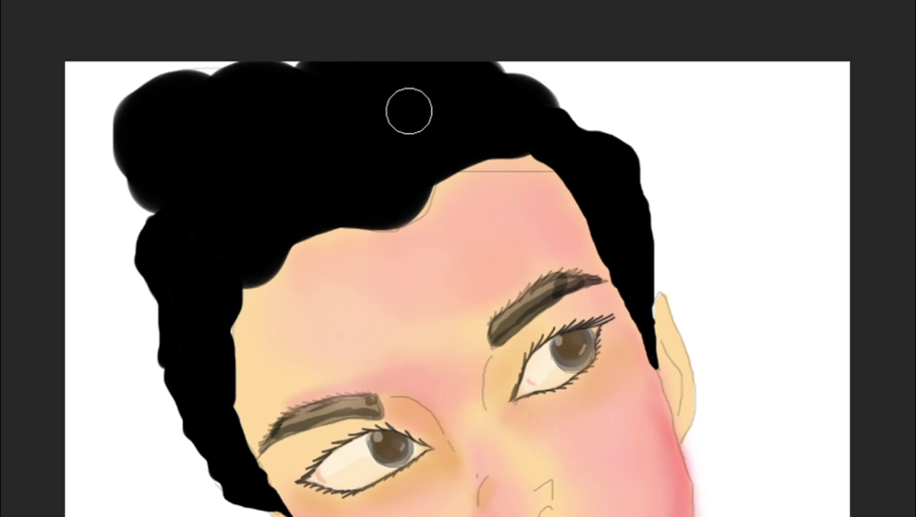
{"action": "scroll", "coordinate": [408, 110], "scroll_direction": "down", "scroll_amount": 3}
{"action": "scroll", "coordinate": [381, 280], "scroll_direction": "up", "scroll_amount": 2}
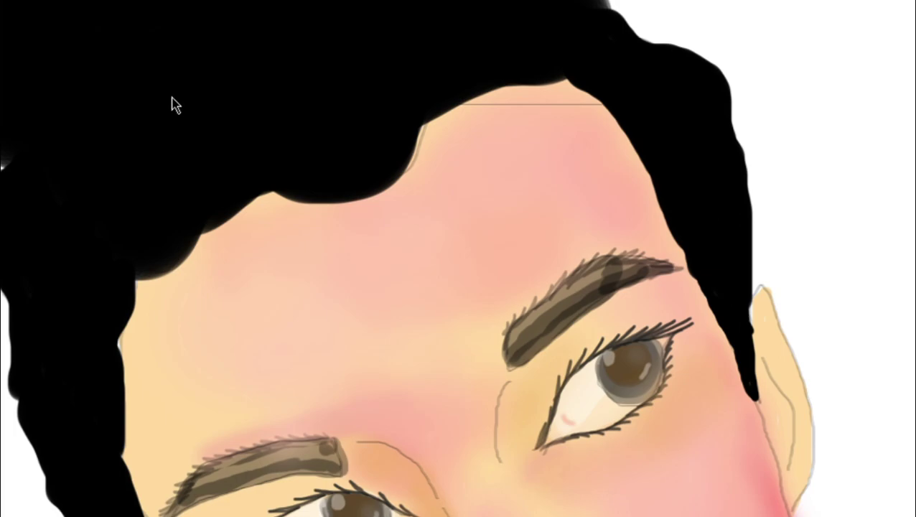
Step: Paint dark reddish-brown streaks through the left hair and across the crown
{"action": "scroll", "coordinate": [307, 99], "scroll_direction": "up", "scroll_amount": 3}
{"action": "left_click_drag", "start_coordinate": [409, 164], "coordinate": [467, 272]}
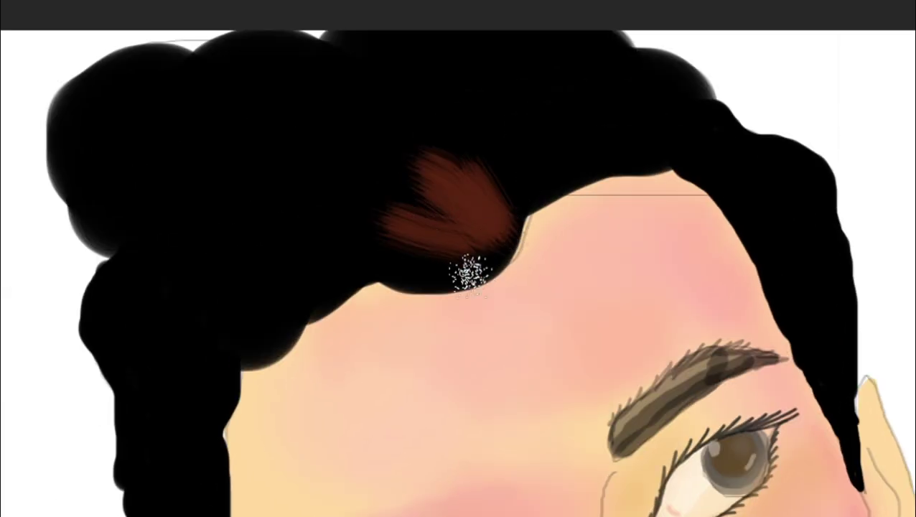
{"action": "left_click_drag", "start_coordinate": [481, 236], "coordinate": [226, 307]}
{"action": "left_click_drag", "start_coordinate": [237, 158], "coordinate": [316, 330]}
{"action": "left_click_drag", "start_coordinate": [567, 208], "coordinate": [646, 79]}
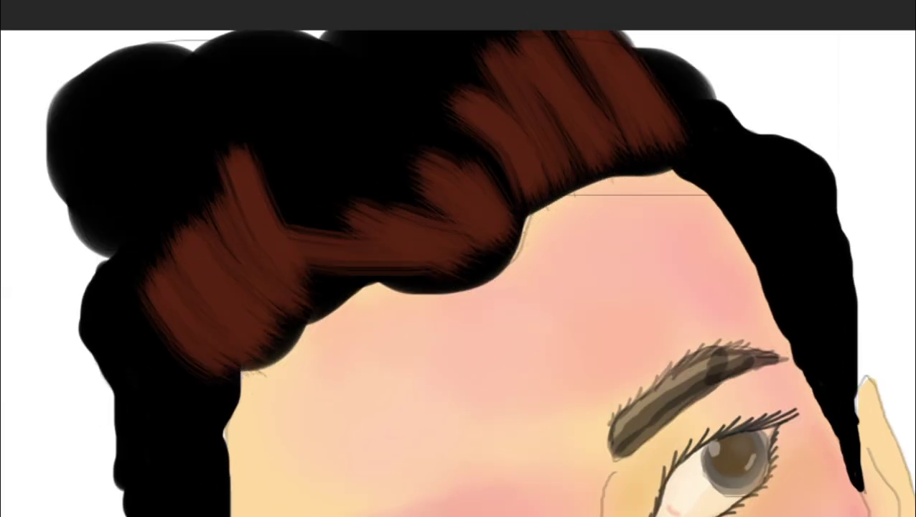
{"action": "mouse_move", "coordinate": [517, 43]}
{"action": "left_mouse_down"}
{"action": "mouse_move", "coordinate": [429, 139]}
{"action": "mouse_move", "coordinate": [443, 274]}
{"action": "mouse_move", "coordinate": [364, 282]}
{"action": "mouse_move", "coordinate": [389, 235]}
{"action": "mouse_move", "coordinate": [297, 287]}
{"action": "mouse_move", "coordinate": [316, 274]}
{"action": "mouse_move", "coordinate": [389, 148]}
{"action": "mouse_move", "coordinate": [607, 195]}
{"action": "mouse_move", "coordinate": [337, 219]}
{"action": "mouse_move", "coordinate": [115, 95]}
{"action": "left_mouse_up"}
{"action": "mouse_move", "coordinate": [883, 137]}
{"action": "left_mouse_down"}
{"action": "mouse_move", "coordinate": [420, 270]}
{"action": "mouse_move", "coordinate": [359, 216]}
{"action": "left_mouse_up"}
Step: Add fine grey-white strands at the hairline, covering an unwanted grey stroke with black
{"action": "key", "text": "ctrl+minus"}
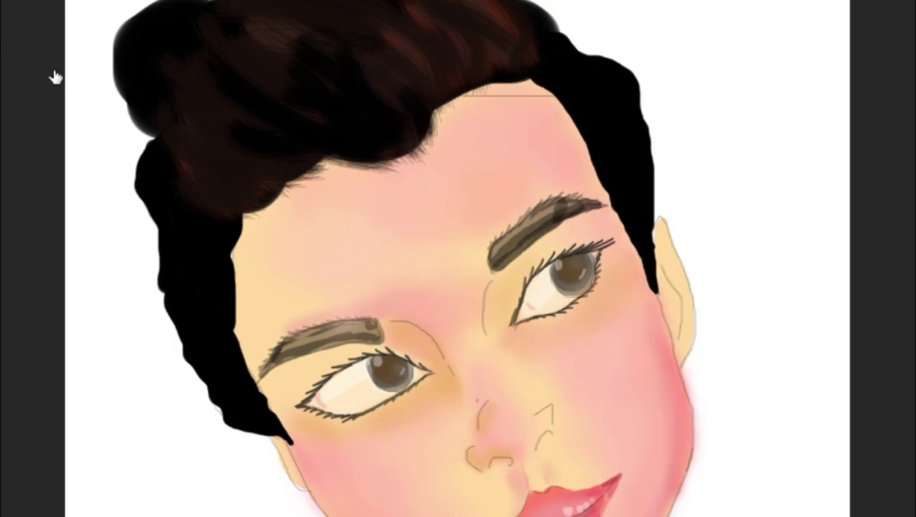
{"action": "left_click_drag", "start_coordinate": [164, 309], "coordinate": [236, 215]}
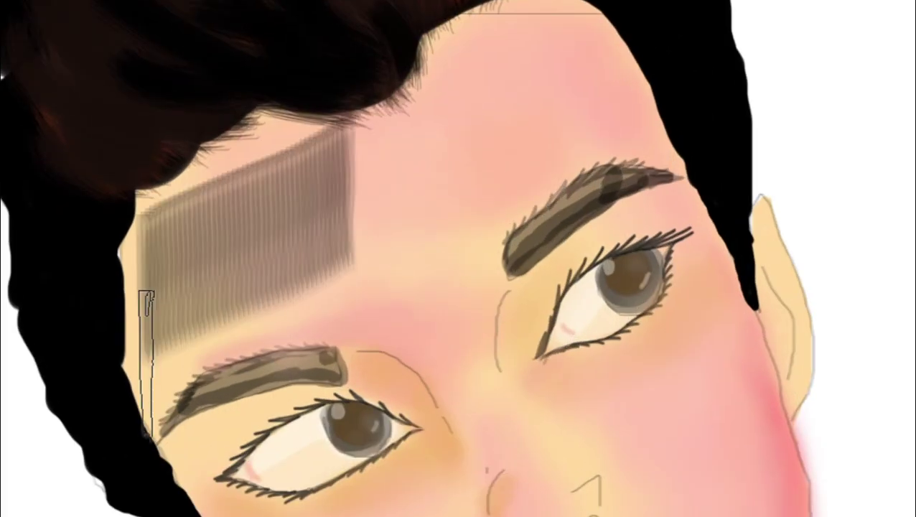
{"action": "key", "text": "ctrl+z"}
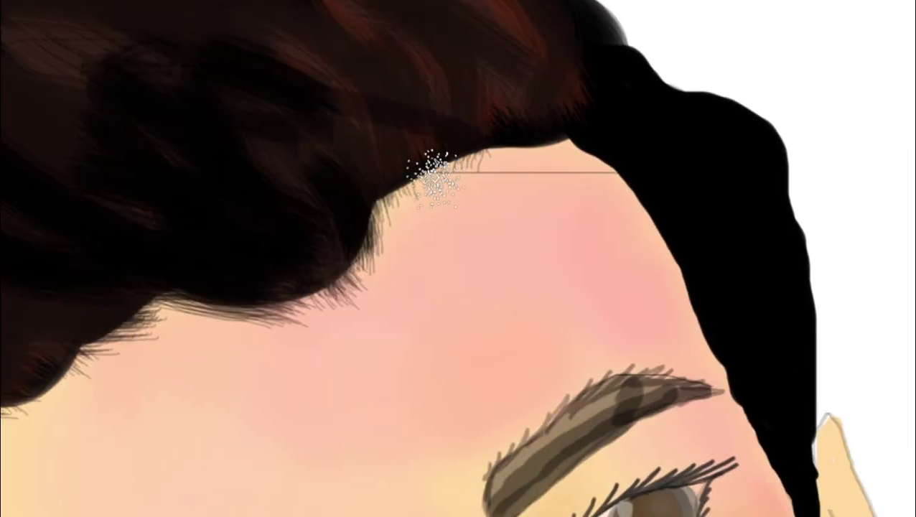
{"action": "mouse_move", "coordinate": [448, 97]}
{"action": "left_mouse_down"}
{"action": "mouse_move", "coordinate": [589, 142]}
{"action": "mouse_move", "coordinate": [501, 127]}
{"action": "mouse_move", "coordinate": [515, 116]}
{"action": "mouse_move", "coordinate": [571, 161]}
{"action": "mouse_move", "coordinate": [647, 323]}
{"action": "mouse_move", "coordinate": [503, 86]}
{"action": "mouse_move", "coordinate": [562, 210]}
{"action": "mouse_move", "coordinate": [695, 296]}
{"action": "left_mouse_up"}
{"action": "scroll", "coordinate": [695, 297], "scroll_direction": "down", "scroll_amount": 5}
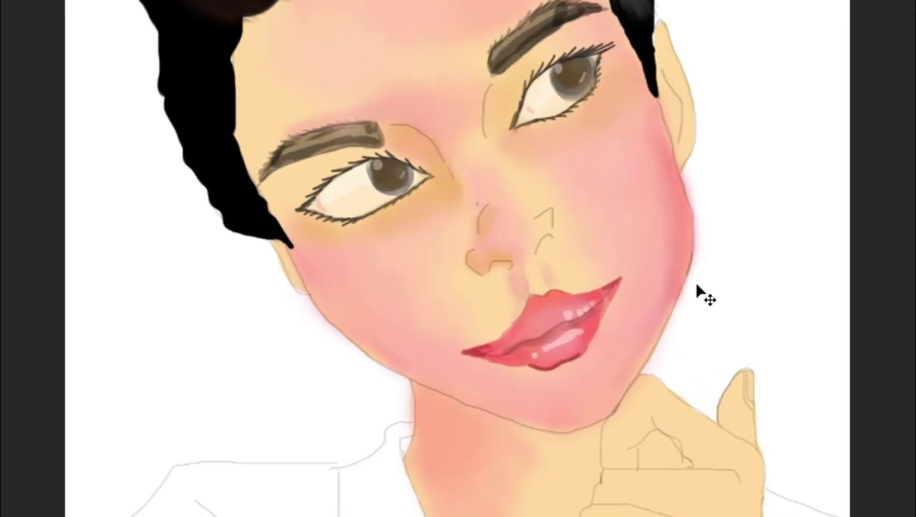
{"action": "scroll", "coordinate": [380, 129], "scroll_direction": "up", "scroll_amount": 5}
{"action": "mouse_move", "coordinate": [359, 194]}
{"action": "left_mouse_down"}
{"action": "mouse_move", "coordinate": [381, 129]}
{"action": "mouse_move", "coordinate": [343, 118]}
{"action": "mouse_move", "coordinate": [359, 323]}
{"action": "mouse_move", "coordinate": [323, 61]}
{"action": "mouse_move", "coordinate": [374, 345]}
{"action": "left_mouse_up"}
{"action": "mouse_move", "coordinate": [323, 22]}
{"action": "left_mouse_down"}
{"action": "mouse_move", "coordinate": [351, 87]}
{"action": "mouse_move", "coordinate": [410, 343]}
{"action": "mouse_move", "coordinate": [307, 163]}
{"action": "mouse_move", "coordinate": [330, 124]}
{"action": "mouse_move", "coordinate": [348, 307]}
{"action": "left_mouse_up"}
Step: Darken the upper hair with black and add a soft grey highlight stroke
{"action": "scroll", "coordinate": [347, 306], "scroll_direction": "down", "scroll_amount": 3}
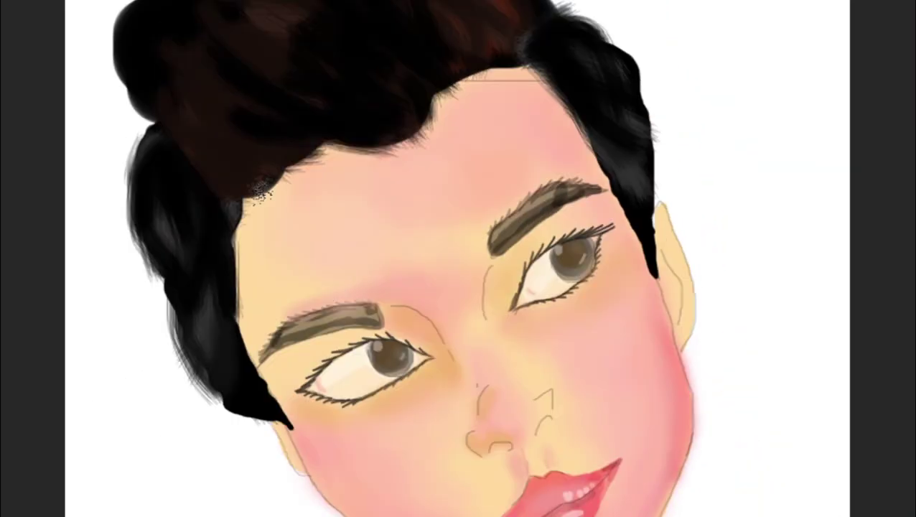
{"action": "scroll", "coordinate": [188, 66], "scroll_direction": "up", "scroll_amount": 2}
{"action": "mouse_move", "coordinate": [188, 66]}
{"action": "left_mouse_down"}
{"action": "mouse_move", "coordinate": [413, 87]}
{"action": "mouse_move", "coordinate": [490, 131]}
{"action": "left_mouse_up"}
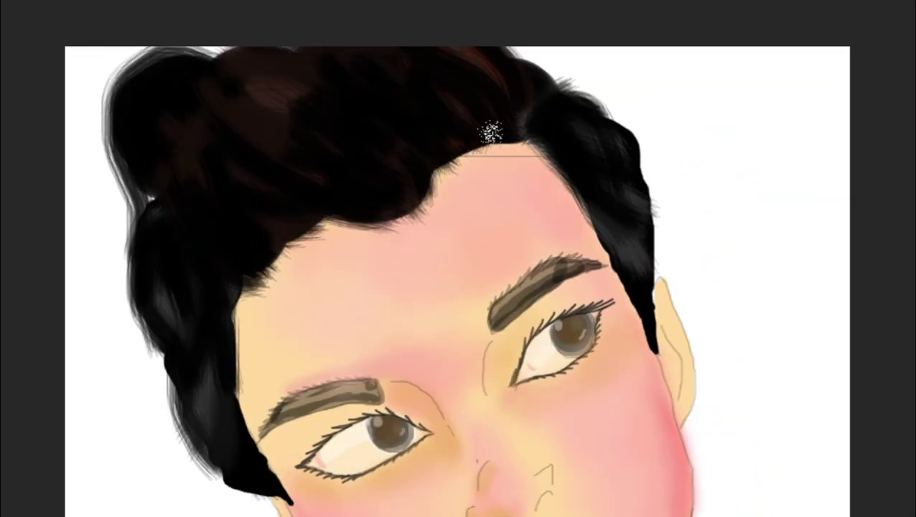
{"action": "scroll", "coordinate": [491, 130], "scroll_direction": "up", "scroll_amount": 2}
{"action": "mouse_move", "coordinate": [309, 144]}
{"action": "left_mouse_down"}
{"action": "mouse_move", "coordinate": [239, 189]}
{"action": "mouse_move", "coordinate": [292, 244]}
{"action": "mouse_move", "coordinate": [219, 223]}
{"action": "mouse_move", "coordinate": [290, 245]}
{"action": "left_mouse_up"}
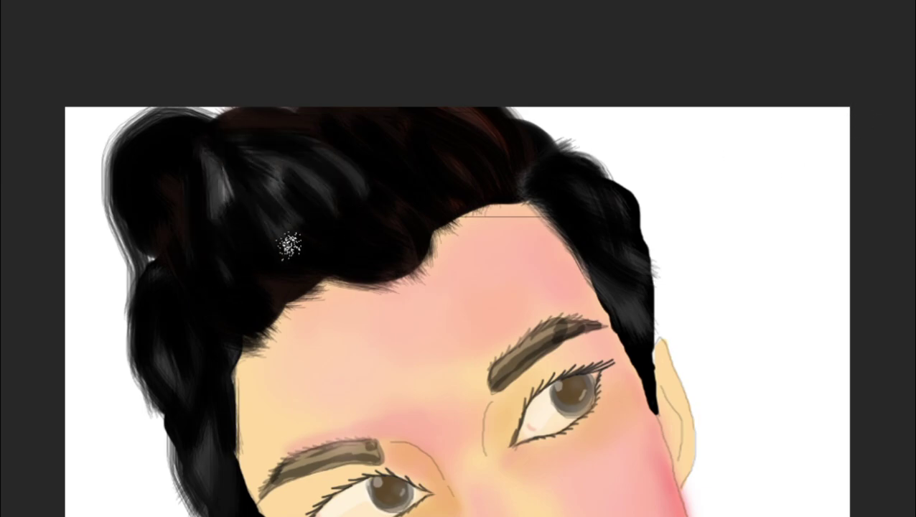
{"action": "scroll", "coordinate": [75, 103], "scroll_direction": "left", "scroll_amount": 5}
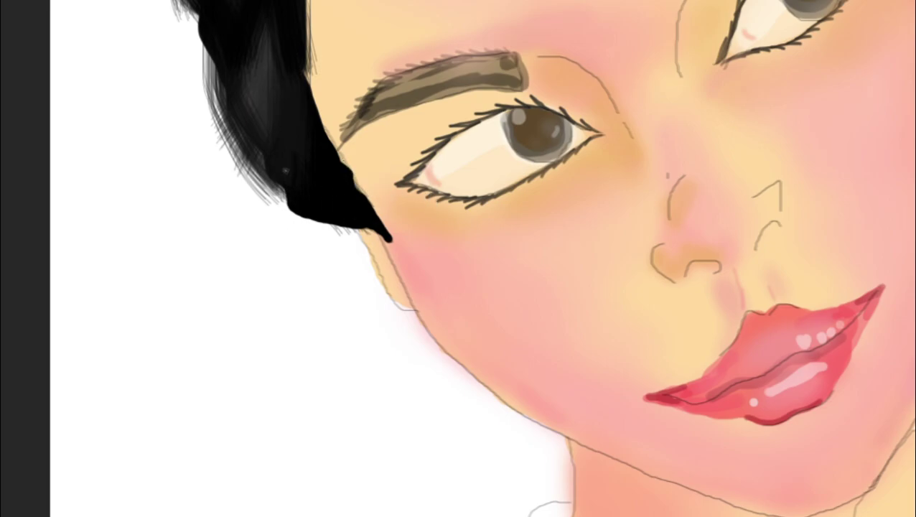
Step: Paint a loose black strand below the left ear and extend the right-side strand down
{"action": "scroll", "coordinate": [347, 297], "scroll_direction": "down", "scroll_amount": 5}
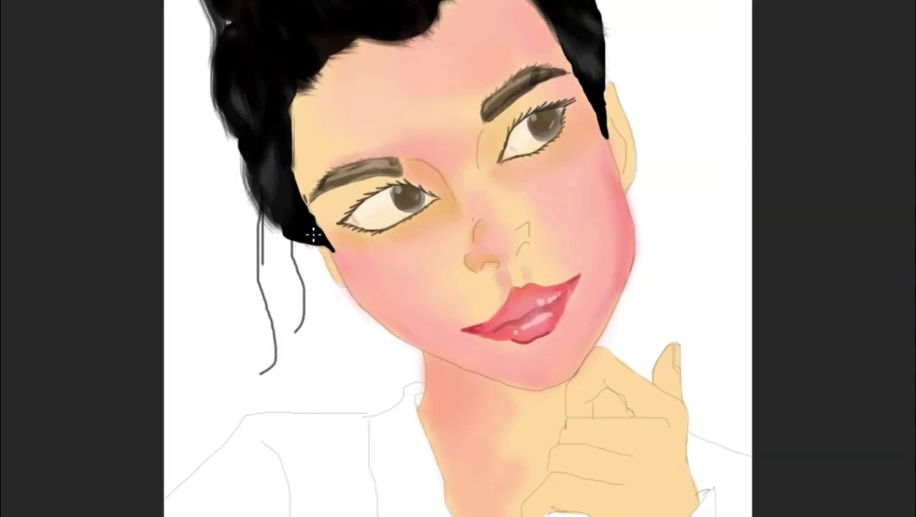
{"action": "left_click_drag", "start_coordinate": [314, 244], "coordinate": [352, 373]}
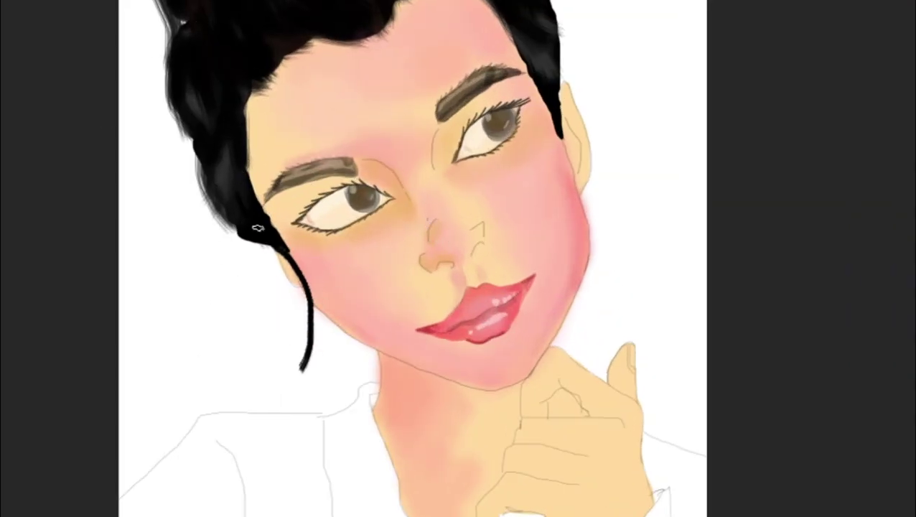
{"action": "left_click_drag", "start_coordinate": [266, 243], "coordinate": [309, 370]}
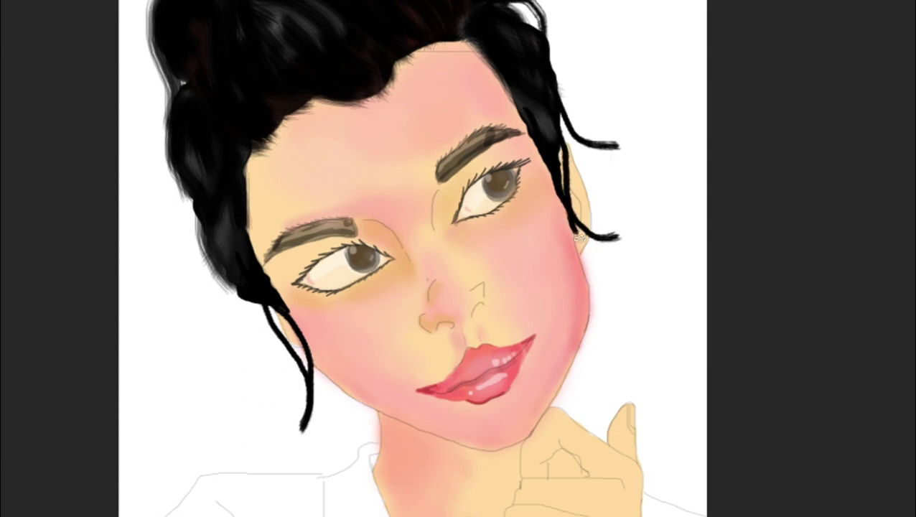
{"action": "scroll", "coordinate": [615, 291], "scroll_direction": "down", "scroll_amount": 3}
{"action": "left_click_drag", "start_coordinate": [578, 216], "coordinate": [612, 264]}
{"action": "scroll", "coordinate": [251, 160], "scroll_direction": "up", "scroll_amount": 4}
Step: Add another loose left strand with a faint grey wisp beside it
{"action": "left_click_drag", "start_coordinate": [208, 90], "coordinate": [151, 327]}
{"action": "scroll", "coordinate": [203, 301], "scroll_direction": "down", "scroll_amount": 3}
{"action": "scroll", "coordinate": [203, 301], "scroll_direction": "down", "scroll_amount": 3}
{"action": "left_click_drag", "start_coordinate": [267, 89], "coordinate": [258, 146]}
{"action": "scroll", "coordinate": [288, 163], "scroll_direction": "down", "scroll_amount": 2}
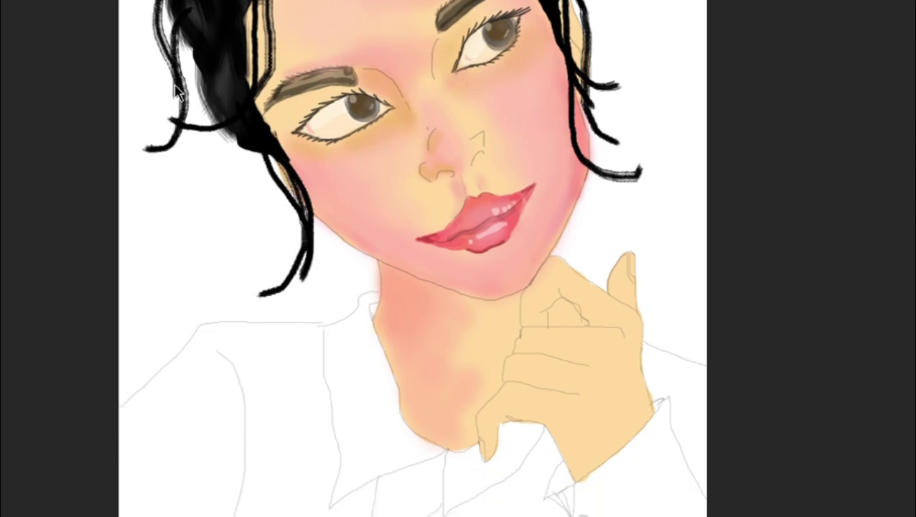
{"action": "left_click_drag", "start_coordinate": [308, 185], "coordinate": [273, 237]}
{"action": "key", "text": "ctrl+z"}
{"action": "left_click_drag", "start_coordinate": [253, 159], "coordinate": [265, 184]}
{"action": "scroll", "coordinate": [412, 259], "scroll_direction": "up", "scroll_amount": 3}
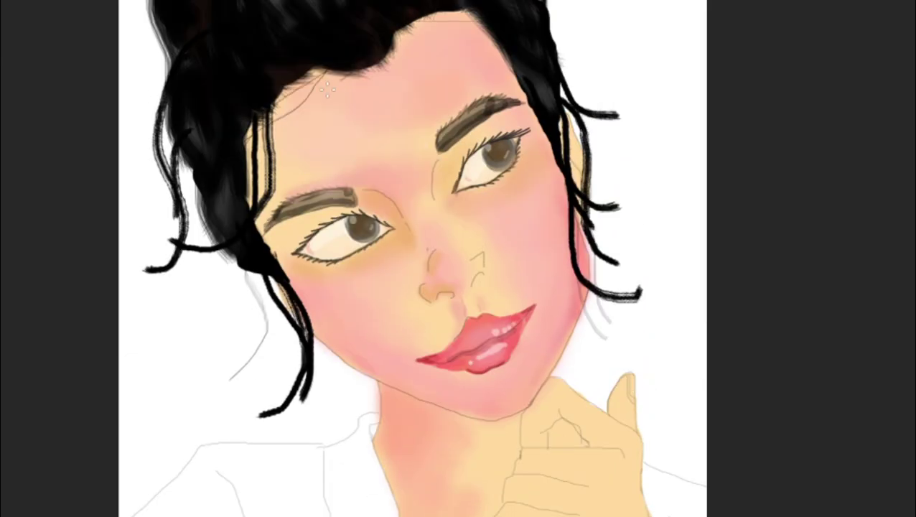
{"action": "scroll", "coordinate": [287, 165], "scroll_direction": "up", "scroll_amount": 2}
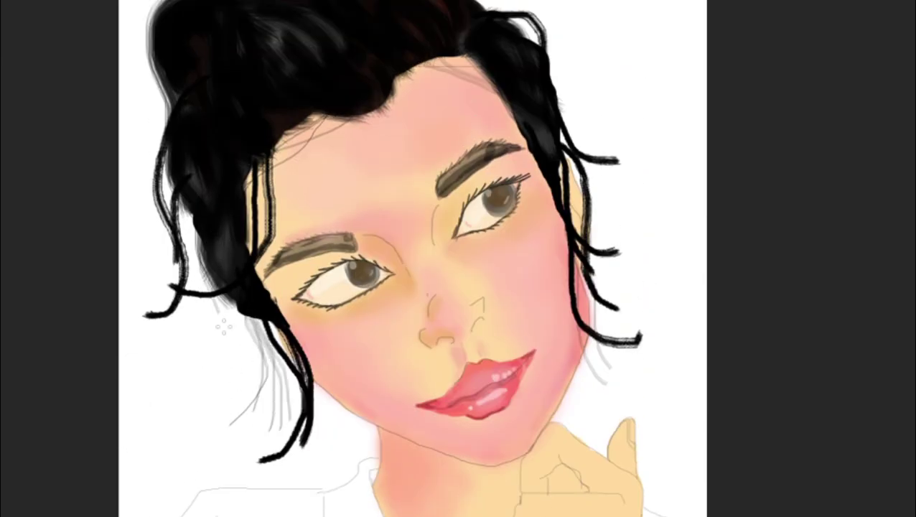
Step: Lay a grey blob over the upper-left hair bun and shape it into a bow
{"action": "scroll", "coordinate": [526, 75], "scroll_direction": "down", "scroll_amount": 2}
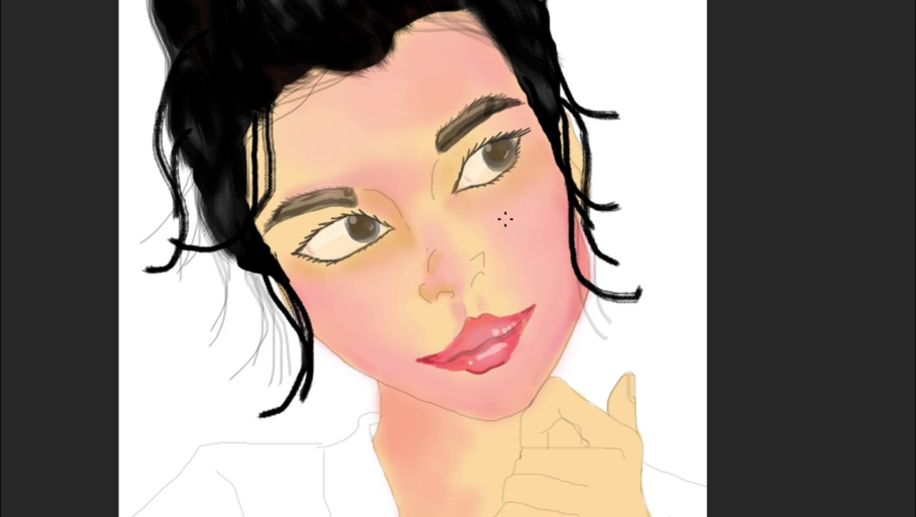
{"action": "scroll", "coordinate": [505, 219], "scroll_direction": "down", "scroll_amount": 2}
{"action": "scroll", "coordinate": [403, 180], "scroll_direction": "up", "scroll_amount": 5}
{"action": "scroll", "coordinate": [287, 158], "scroll_direction": "left", "scroll_amount": 3}
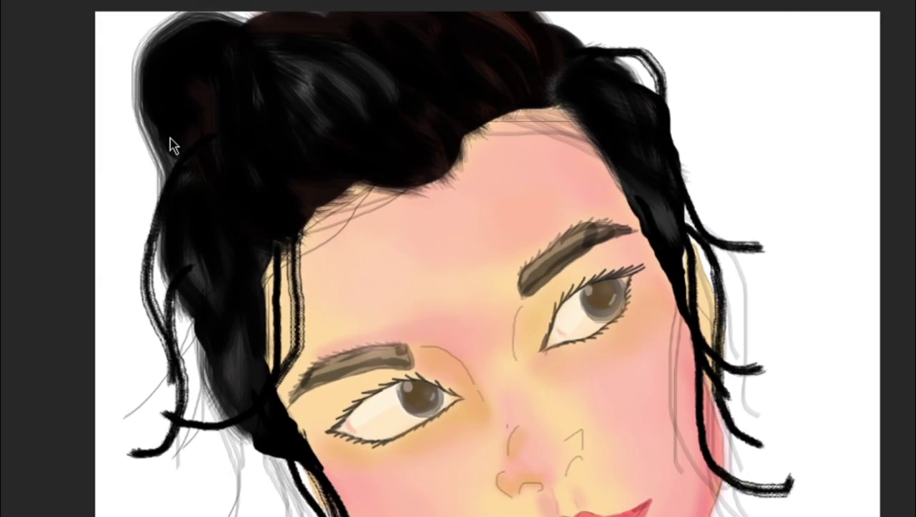
{"action": "left_click_drag", "start_coordinate": [307, 107], "coordinate": [338, 139]}
{"action": "left_click_drag", "start_coordinate": [323, 86], "coordinate": [364, 129]}
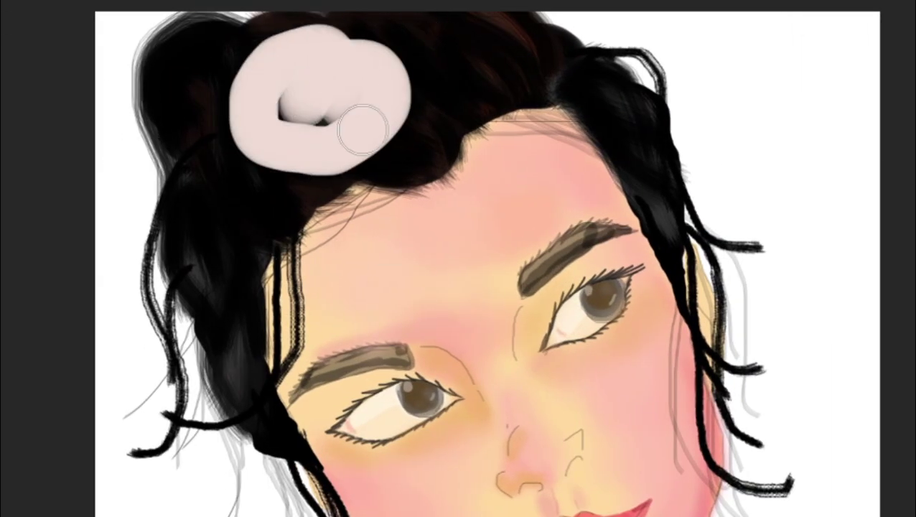
{"action": "mouse_move", "coordinate": [295, 61]}
{"action": "left_mouse_down"}
{"action": "mouse_move", "coordinate": [365, 84]}
{"action": "mouse_move", "coordinate": [381, 154]}
{"action": "left_mouse_up"}
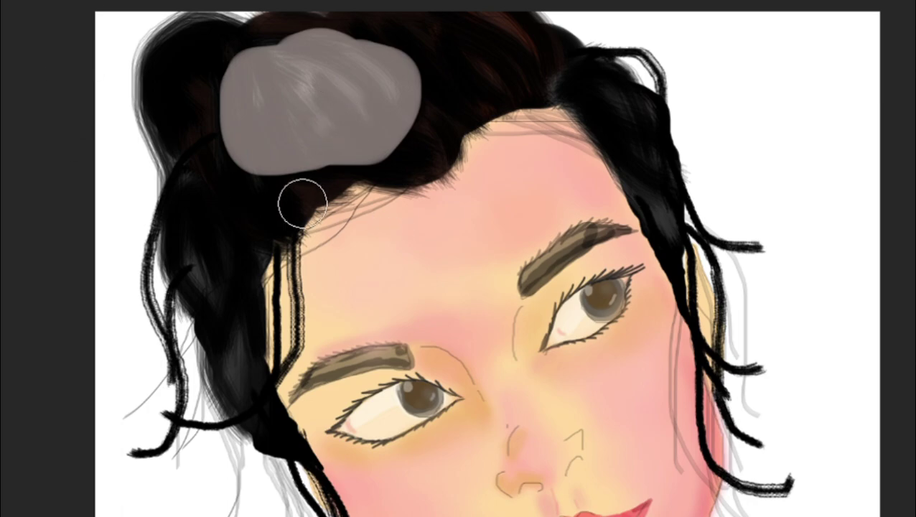
{"action": "mouse_move", "coordinate": [302, 204]}
{"action": "left_mouse_down"}
{"action": "mouse_move", "coordinate": [282, 74]}
{"action": "mouse_move", "coordinate": [333, 90]}
{"action": "left_mouse_up"}
{"action": "scroll", "coordinate": [410, 208], "scroll_direction": "down", "scroll_amount": 5}
{"action": "scroll", "coordinate": [419, 213], "scroll_direction": "up", "scroll_amount": 5}
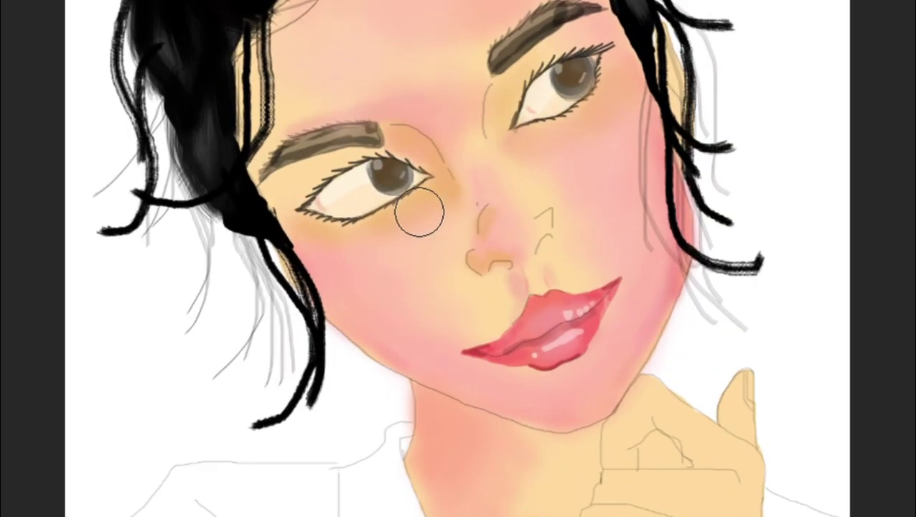
{"action": "scroll", "coordinate": [638, 87], "scroll_direction": "down", "scroll_amount": 3}
{"action": "scroll", "coordinate": [567, 354], "scroll_direction": "down", "scroll_amount": 5}
Step: Shade the hand's left and top edges, knuckle line and finger contours in soft orange
{"action": "scroll", "coordinate": [567, 353], "scroll_direction": "up", "scroll_amount": 5}
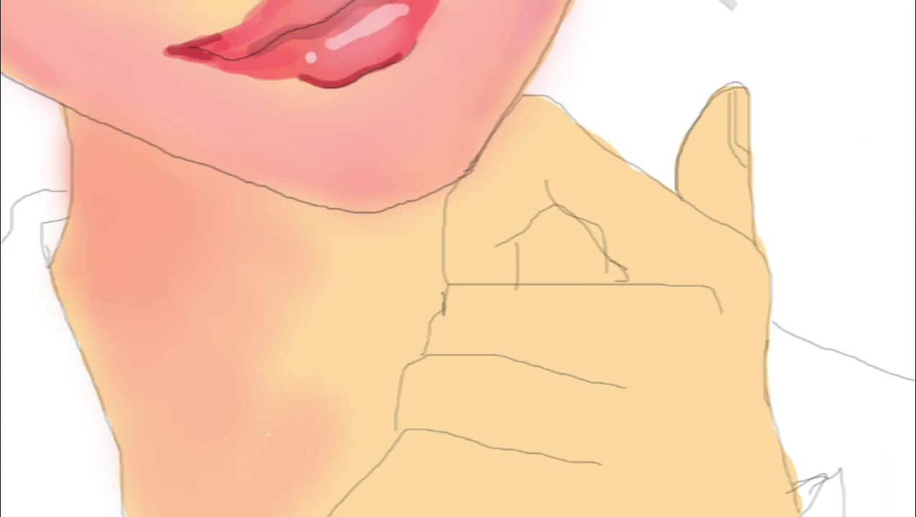
{"action": "mouse_move", "coordinate": [460, 269]}
{"action": "left_mouse_down"}
{"action": "mouse_move", "coordinate": [519, 129]}
{"action": "mouse_move", "coordinate": [760, 319]}
{"action": "left_mouse_up"}
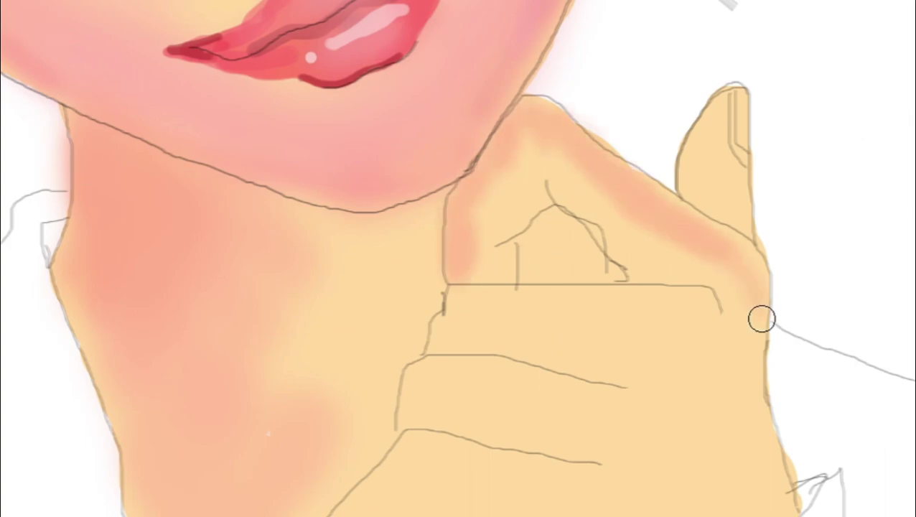
{"action": "mouse_move", "coordinate": [446, 337]}
{"action": "left_mouse_down"}
{"action": "mouse_move", "coordinate": [511, 301]}
{"action": "mouse_move", "coordinate": [707, 338]}
{"action": "left_mouse_up"}
{"action": "left_click_drag", "start_coordinate": [416, 424], "coordinate": [625, 398]}
{"action": "scroll", "coordinate": [439, 495], "scroll_direction": "down", "scroll_amount": 3}
{"action": "left_click_drag", "start_coordinate": [431, 319], "coordinate": [343, 488]}
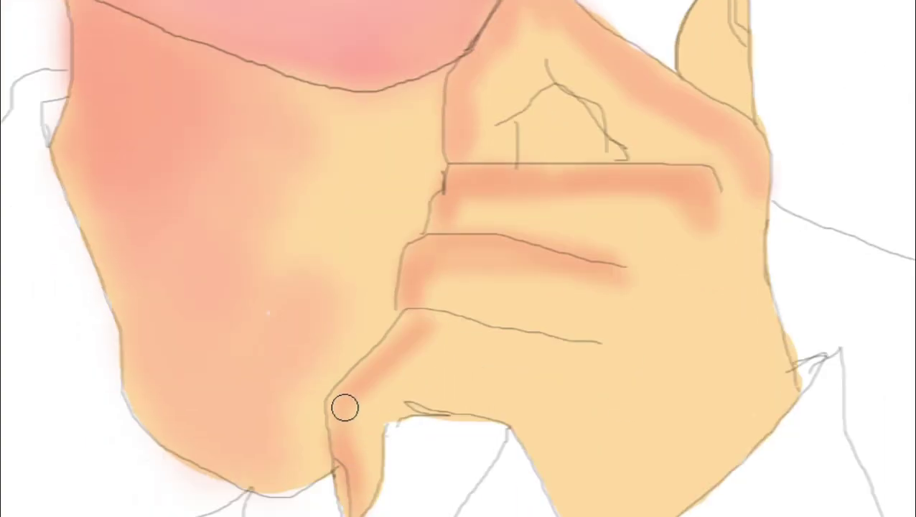
{"action": "left_click_drag", "start_coordinate": [345, 391], "coordinate": [618, 359]}
{"action": "left_click_drag", "start_coordinate": [459, 215], "coordinate": [675, 226]}
{"action": "mouse_move", "coordinate": [481, 144]}
{"action": "left_mouse_down"}
{"action": "mouse_move", "coordinate": [587, 84]}
{"action": "mouse_move", "coordinate": [740, 179]}
{"action": "left_mouse_up"}
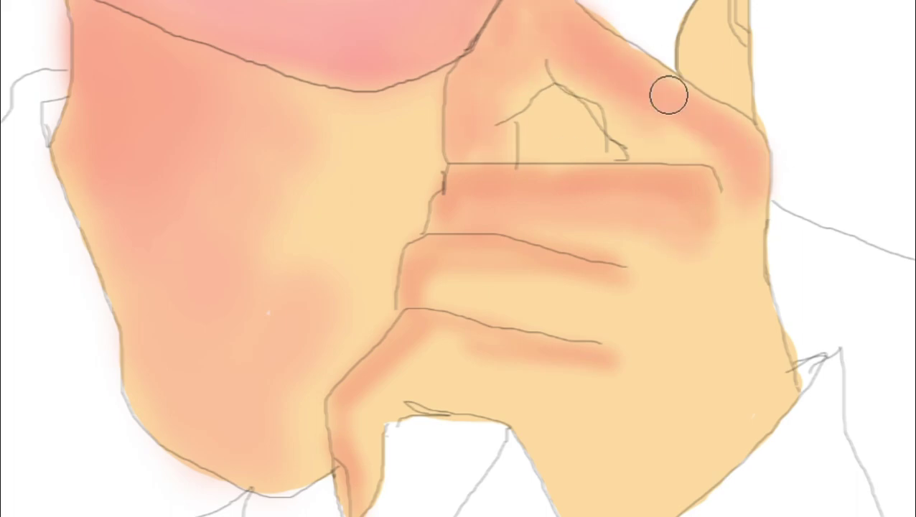
Step: Deepen orange shading in the finger creases and down the hand's right edge
{"action": "scroll", "coordinate": [669, 94], "scroll_direction": "down", "scroll_amount": 1}
{"action": "left_click_drag", "start_coordinate": [574, 309], "coordinate": [359, 373]}
{"action": "left_click_drag", "start_coordinate": [431, 244], "coordinate": [624, 316]}
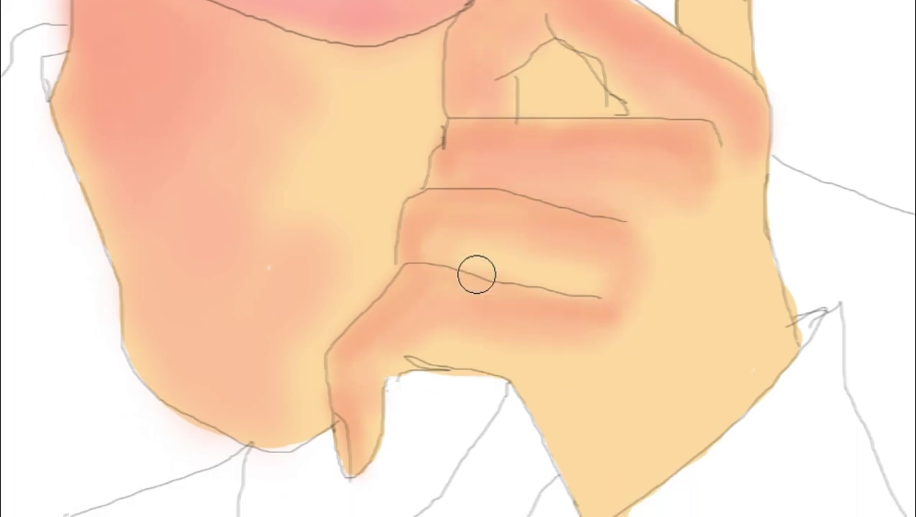
{"action": "mouse_move", "coordinate": [747, 151]}
{"action": "left_mouse_down"}
{"action": "mouse_move", "coordinate": [768, 337]}
{"action": "mouse_move", "coordinate": [646, 431]}
{"action": "left_mouse_up"}
{"action": "left_click_drag", "start_coordinate": [718, 273], "coordinate": [624, 474]}
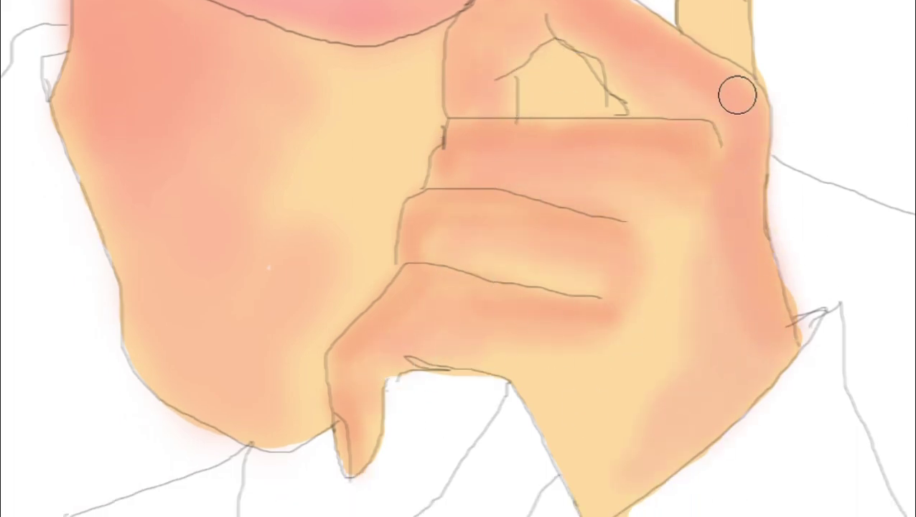
{"action": "scroll", "coordinate": [736, 92], "scroll_direction": "up", "scroll_amount": 2}
{"action": "scroll", "coordinate": [732, 216], "scroll_direction": "down", "scroll_amount": 3}
{"action": "scroll", "coordinate": [738, 217], "scroll_direction": "down", "scroll_amount": 2}
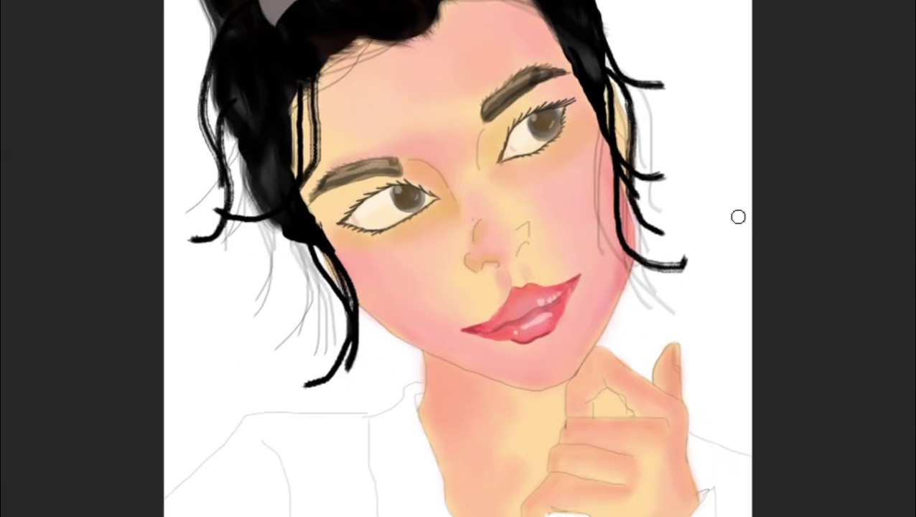
Step: Deepen and widen the reddish shadow down the left side of the neck
{"action": "scroll", "coordinate": [608, 310], "scroll_direction": "down", "scroll_amount": 2}
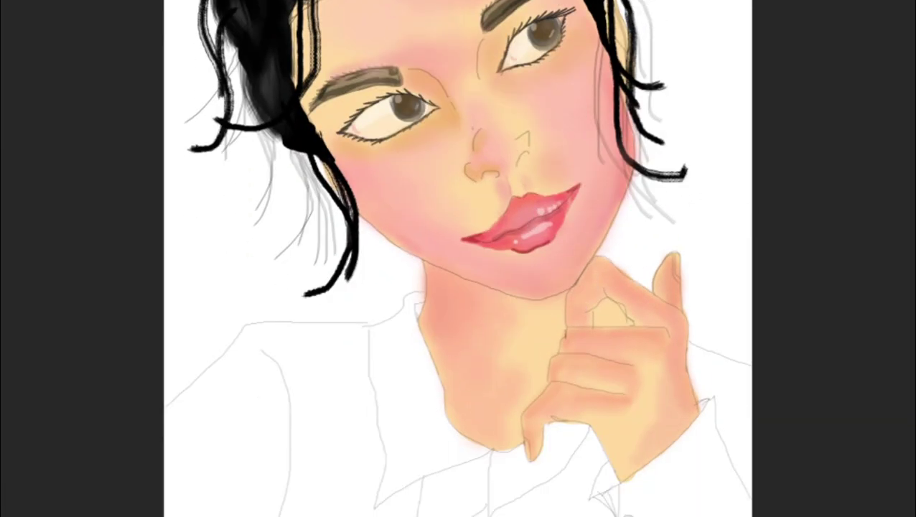
{"action": "left_click_drag", "start_coordinate": [424, 269], "coordinate": [435, 343]}
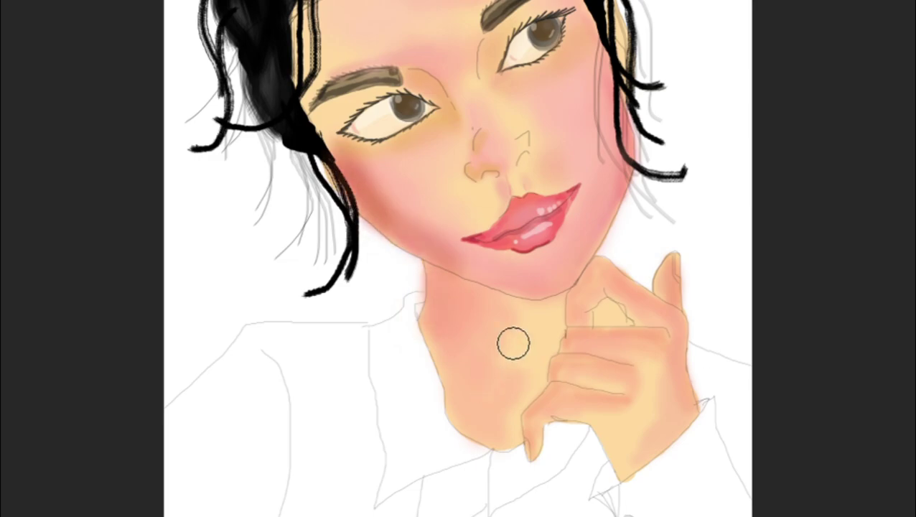
{"action": "left_click_drag", "start_coordinate": [431, 273], "coordinate": [459, 423]}
{"action": "left_click_drag", "start_coordinate": [295, 94], "coordinate": [314, 115]}
{"action": "left_click_drag", "start_coordinate": [456, 270], "coordinate": [416, 354]}
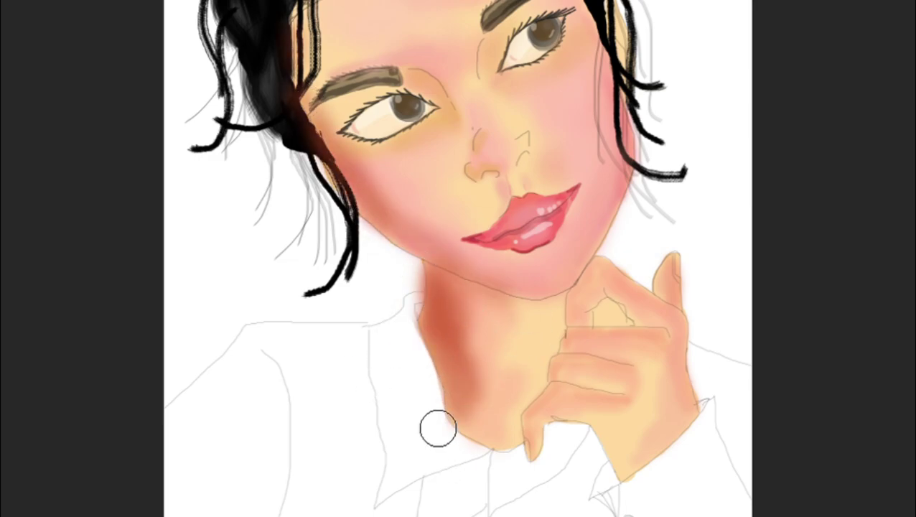
Step: Shade the left temple reddish-brown, then blend black hair over its edge
{"action": "scroll", "coordinate": [562, 375], "scroll_direction": "up", "scroll_amount": 2}
{"action": "mouse_move", "coordinate": [301, 64]}
{"action": "left_mouse_down"}
{"action": "mouse_move", "coordinate": [323, 172]}
{"action": "mouse_move", "coordinate": [345, 215]}
{"action": "left_mouse_up"}
{"action": "left_click_drag", "start_coordinate": [352, 43], "coordinate": [373, 143]}
{"action": "left_click_drag", "start_coordinate": [285, 113], "coordinate": [280, 179]}
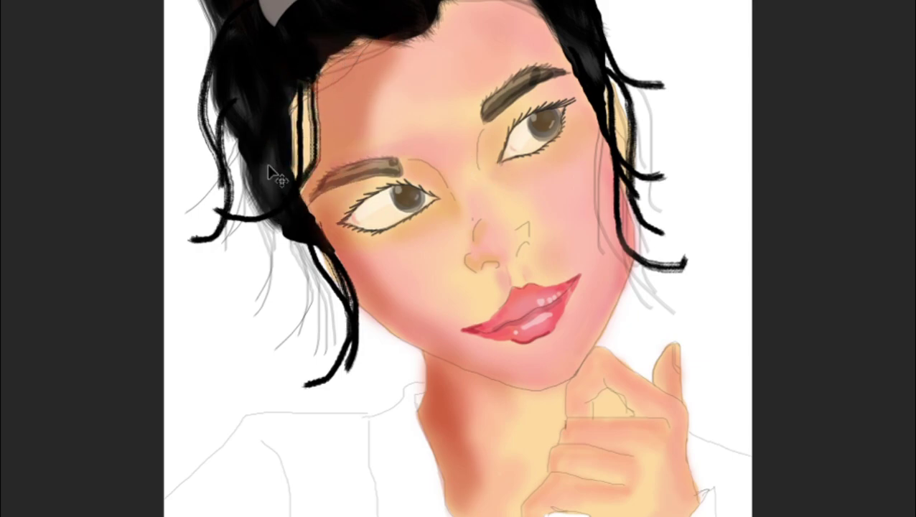
{"action": "mouse_move", "coordinate": [302, 90]}
{"action": "left_mouse_down"}
{"action": "mouse_move", "coordinate": [298, 124]}
{"action": "mouse_move", "coordinate": [313, 157]}
{"action": "left_mouse_up"}
{"action": "scroll", "coordinate": [282, 109], "scroll_direction": "down", "scroll_amount": 1}
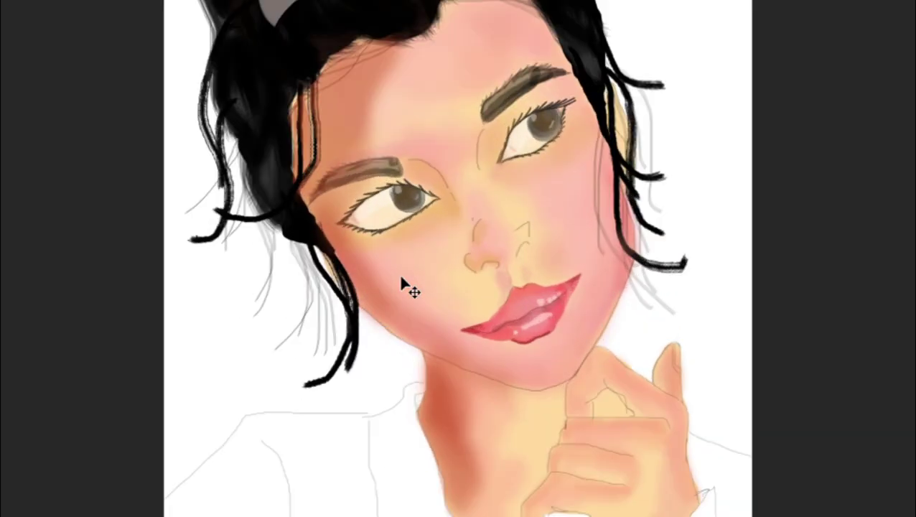
{"action": "scroll", "coordinate": [405, 286], "scroll_direction": "up", "scroll_amount": 1}
Step: Repaint the shadow beside the nose in brown and soften it with pink
{"action": "mouse_move", "coordinate": [521, 164]}
{"action": "left_mouse_down"}
{"action": "mouse_move", "coordinate": [537, 176]}
{"action": "mouse_move", "coordinate": [482, 146]}
{"action": "left_mouse_up"}
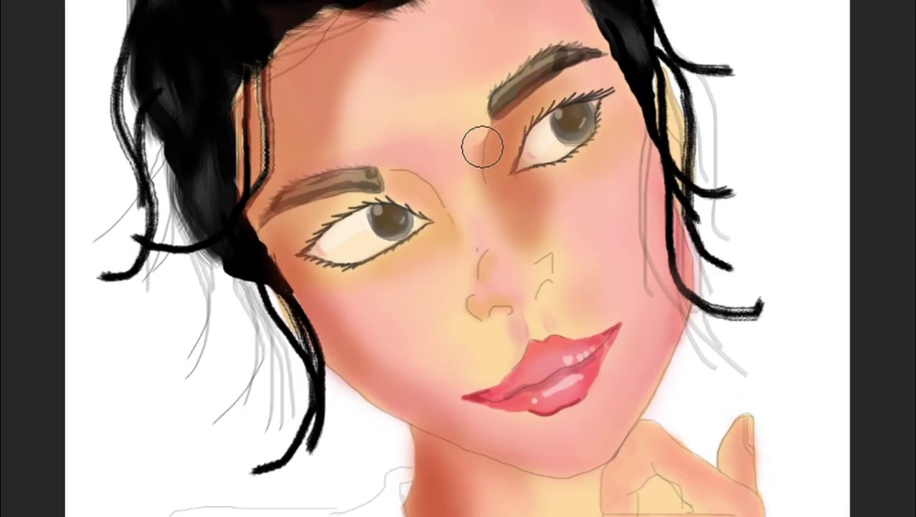
{"action": "left_click_drag", "start_coordinate": [490, 241], "coordinate": [552, 245]}
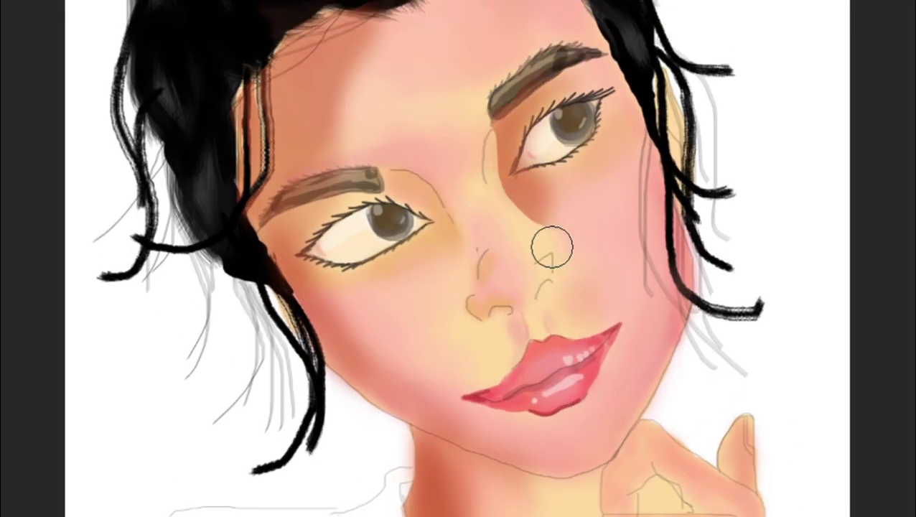
{"action": "key", "text": "ctrl+z"}
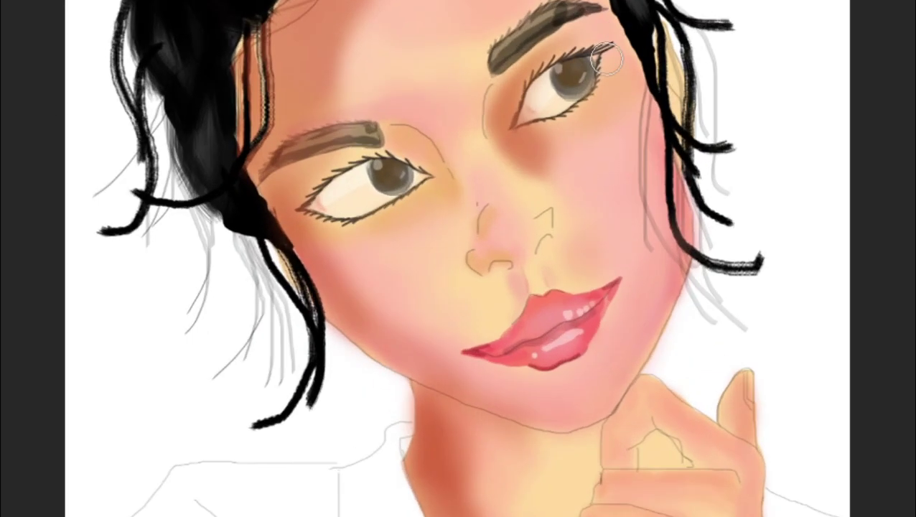
{"action": "left_click_drag", "start_coordinate": [574, 251], "coordinate": [621, 194]}
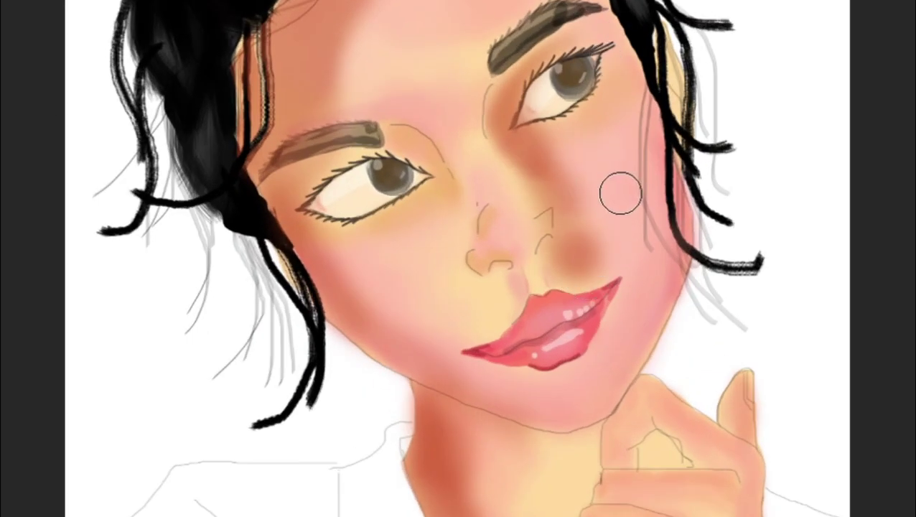
{"action": "left_click_drag", "start_coordinate": [550, 260], "coordinate": [550, 225]}
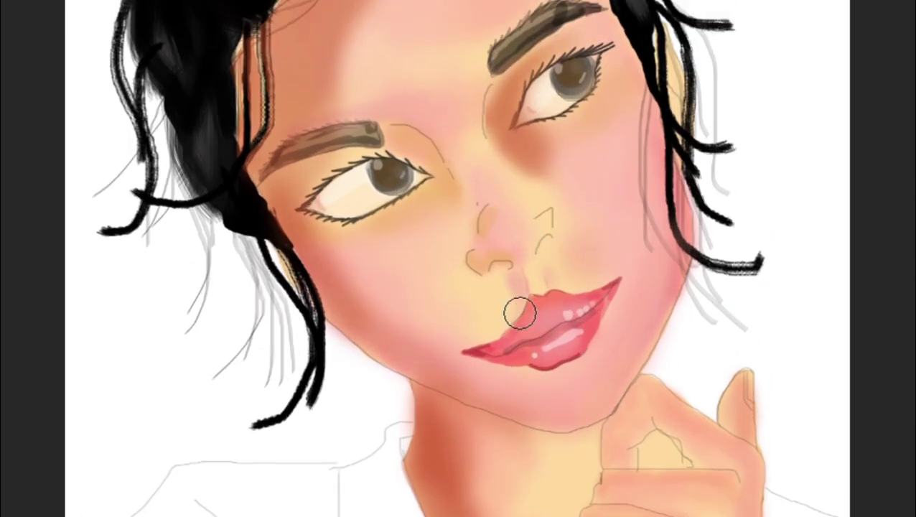
Step: Darken the orange shading down the raised hand's right edge and lower palm
{"action": "scroll", "coordinate": [520, 311], "scroll_direction": "up", "scroll_amount": 5}
{"action": "scroll", "coordinate": [425, 94], "scroll_direction": "down", "scroll_amount": 5}
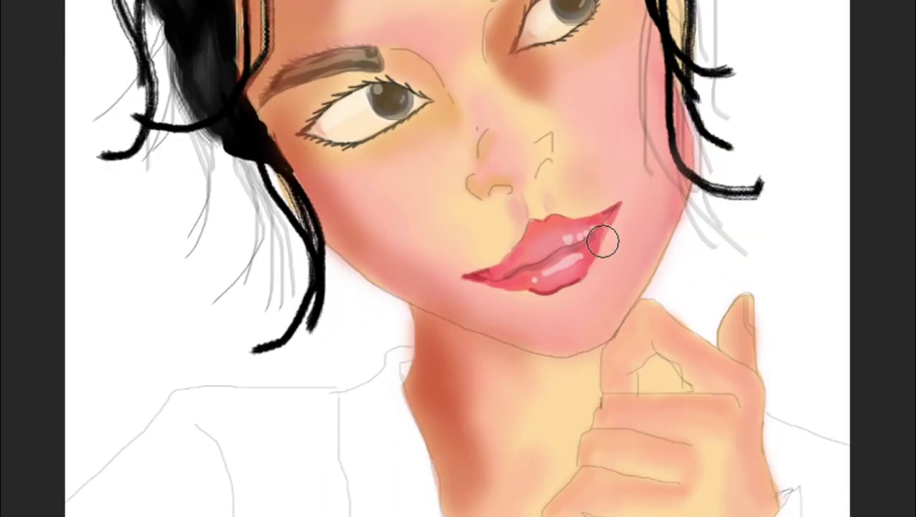
{"action": "scroll", "coordinate": [601, 241], "scroll_direction": "down", "scroll_amount": 4}
{"action": "scroll", "coordinate": [601, 242], "scroll_direction": "right", "scroll_amount": 4}
{"action": "mouse_move", "coordinate": [589, 205]}
{"action": "left_mouse_down"}
{"action": "mouse_move", "coordinate": [577, 282]}
{"action": "mouse_move", "coordinate": [497, 289]}
{"action": "mouse_move", "coordinate": [538, 374]}
{"action": "left_mouse_up"}
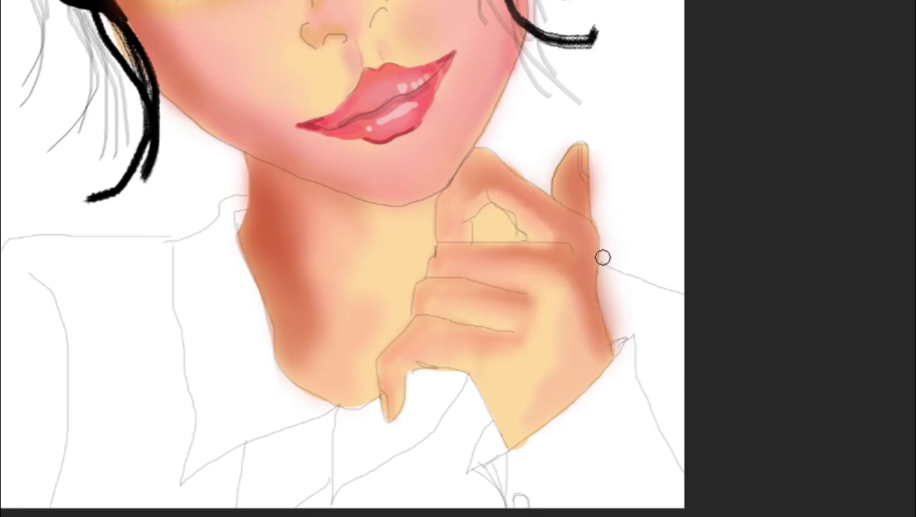
{"action": "key", "text": "ctrl+minus"}
{"action": "key", "text": "ctrl+plus"}
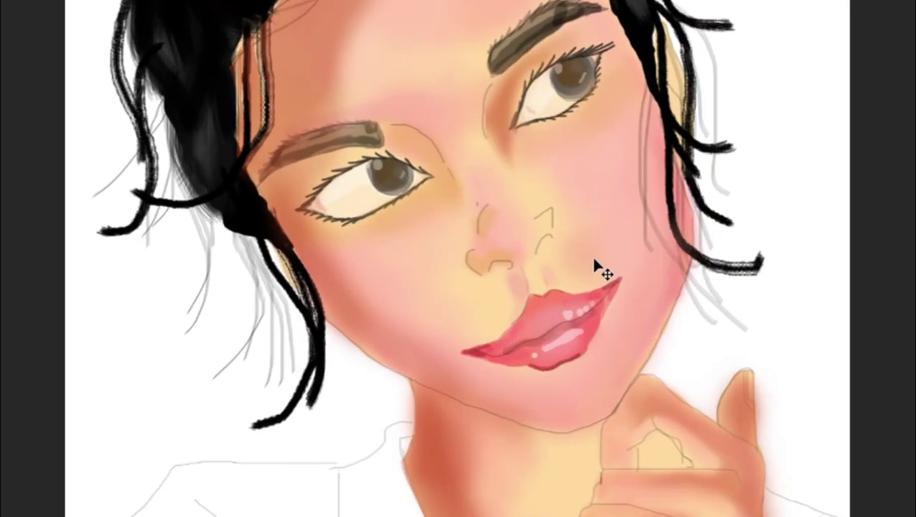
{"action": "scroll", "coordinate": [596, 268], "scroll_direction": "down", "scroll_amount": 5}
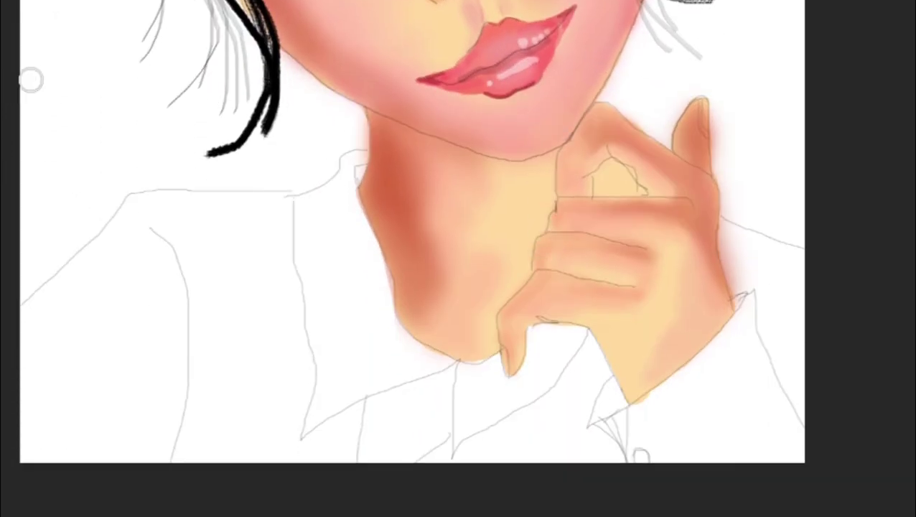
Step: Zoom in and shade the shirt beside the neck and the left sleeve lavender
{"action": "key", "text": "ctrl+plus"}
{"action": "scroll", "coordinate": [374, 280], "scroll_direction": "left", "scroll_amount": 2}
{"action": "mouse_move", "coordinate": [352, 179]}
{"action": "left_mouse_down"}
{"action": "mouse_move", "coordinate": [398, 251]}
{"action": "mouse_move", "coordinate": [434, 456]}
{"action": "left_mouse_up"}
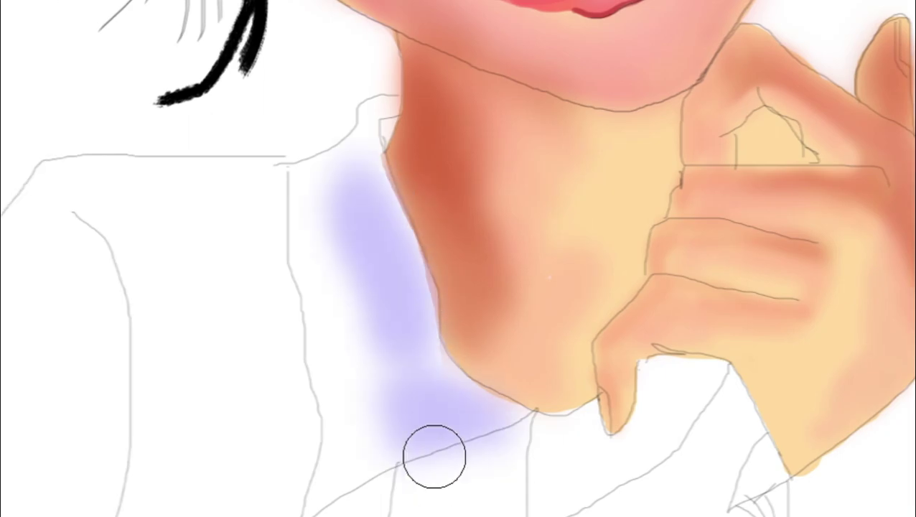
{"action": "mouse_move", "coordinate": [356, 158]}
{"action": "left_mouse_down"}
{"action": "mouse_move", "coordinate": [425, 298]}
{"action": "mouse_move", "coordinate": [397, 114]}
{"action": "left_mouse_up"}
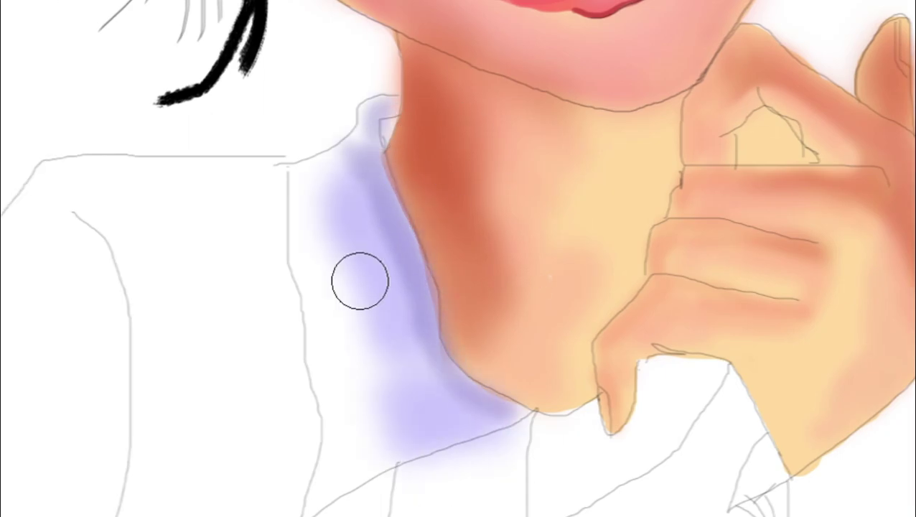
{"action": "scroll", "coordinate": [360, 281], "scroll_direction": "down", "scroll_amount": 2}
{"action": "scroll", "coordinate": [359, 280], "scroll_direction": "left", "scroll_amount": 2}
{"action": "mouse_move", "coordinate": [244, 129]}
{"action": "left_mouse_down"}
{"action": "mouse_move", "coordinate": [334, 430]}
{"action": "mouse_move", "coordinate": [207, 264]}
{"action": "mouse_move", "coordinate": [326, 475]}
{"action": "left_mouse_up"}
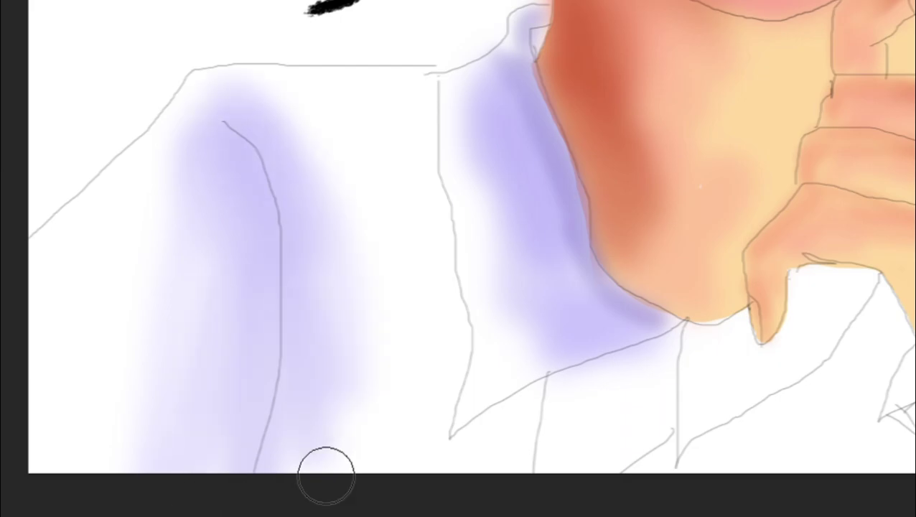
Step: Add lavender shading to the collar, the right neck edge and toward the button
{"action": "scroll", "coordinate": [444, 323], "scroll_direction": "right", "scroll_amount": 4}
{"action": "scroll", "coordinate": [444, 323], "scroll_direction": "down", "scroll_amount": 1}
{"action": "left_click_drag", "start_coordinate": [444, 323], "coordinate": [376, 440]}
{"action": "scroll", "coordinate": [377, 440], "scroll_direction": "right", "scroll_amount": 2}
{"action": "scroll", "coordinate": [376, 439], "scroll_direction": "down", "scroll_amount": 1}
{"action": "left_click_drag", "start_coordinate": [718, 115], "coordinate": [767, 324]}
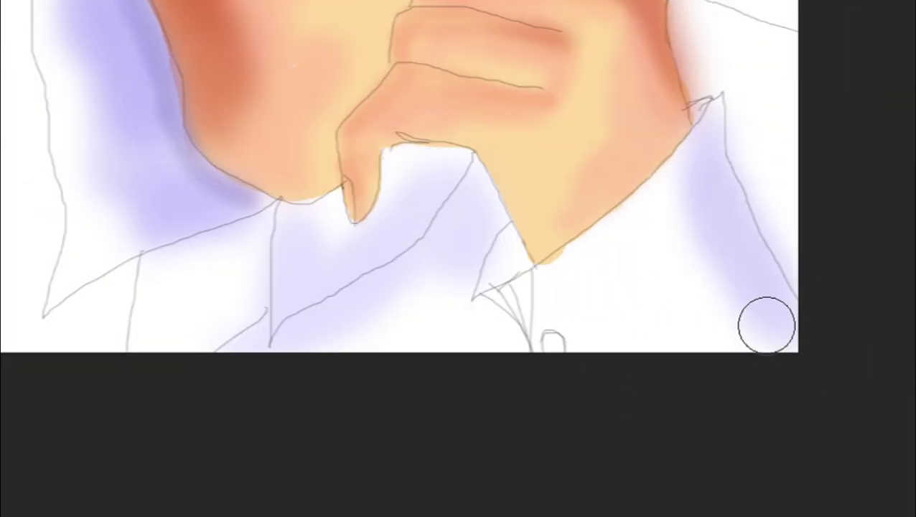
{"action": "scroll", "coordinate": [556, 321], "scroll_direction": "up", "scroll_amount": 2}
{"action": "scroll", "coordinate": [581, 377], "scroll_direction": "up", "scroll_amount": 1}
{"action": "mouse_move", "coordinate": [499, 244]}
{"action": "left_mouse_down"}
{"action": "mouse_move", "coordinate": [505, 319]}
{"action": "mouse_move", "coordinate": [596, 236]}
{"action": "left_mouse_up"}
Step: Fill the tie area below the chin with saturated red
{"action": "scroll", "coordinate": [650, 281], "scroll_direction": "down", "scroll_amount": 5}
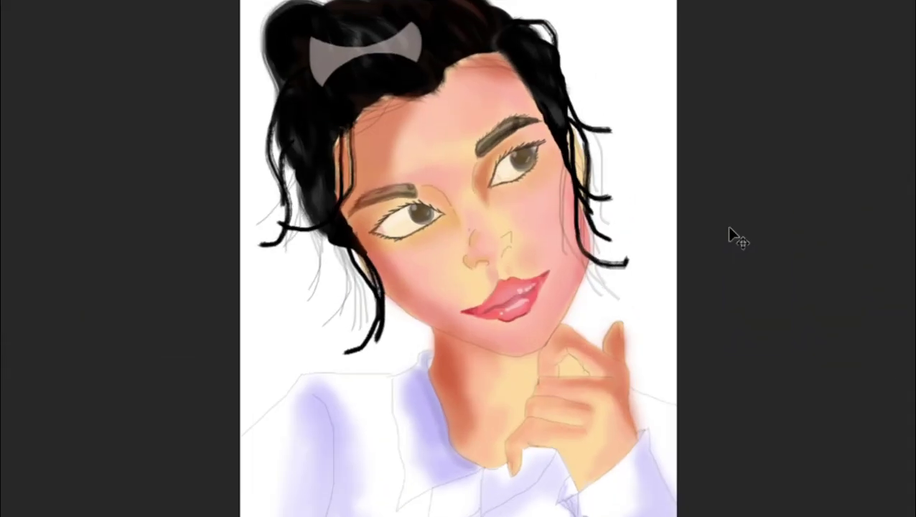
{"action": "scroll", "coordinate": [731, 239], "scroll_direction": "up", "scroll_amount": 3}
{"action": "scroll", "coordinate": [734, 244], "scroll_direction": "up", "scroll_amount": 2}
{"action": "mouse_move", "coordinate": [422, 394]}
{"action": "left_mouse_down"}
{"action": "mouse_move", "coordinate": [411, 421]}
{"action": "mouse_move", "coordinate": [497, 327]}
{"action": "mouse_move", "coordinate": [484, 392]}
{"action": "left_mouse_up"}
{"action": "mouse_move", "coordinate": [413, 462]}
{"action": "left_mouse_down"}
{"action": "mouse_move", "coordinate": [423, 349]}
{"action": "mouse_move", "coordinate": [522, 320]}
{"action": "mouse_move", "coordinate": [542, 274]}
{"action": "mouse_move", "coordinate": [517, 213]}
{"action": "mouse_move", "coordinate": [515, 336]}
{"action": "mouse_move", "coordinate": [369, 376]}
{"action": "mouse_move", "coordinate": [454, 275]}
{"action": "mouse_move", "coordinate": [424, 340]}
{"action": "mouse_move", "coordinate": [503, 244]}
{"action": "left_mouse_up"}
{"action": "scroll", "coordinate": [523, 319], "scroll_direction": "up", "scroll_amount": 2}
Step: Undo the last tie strokes, then repaint the tie with darker red edges and a lighter highlight
{"action": "scroll", "coordinate": [382, 379], "scroll_direction": "down", "scroll_amount": 2}
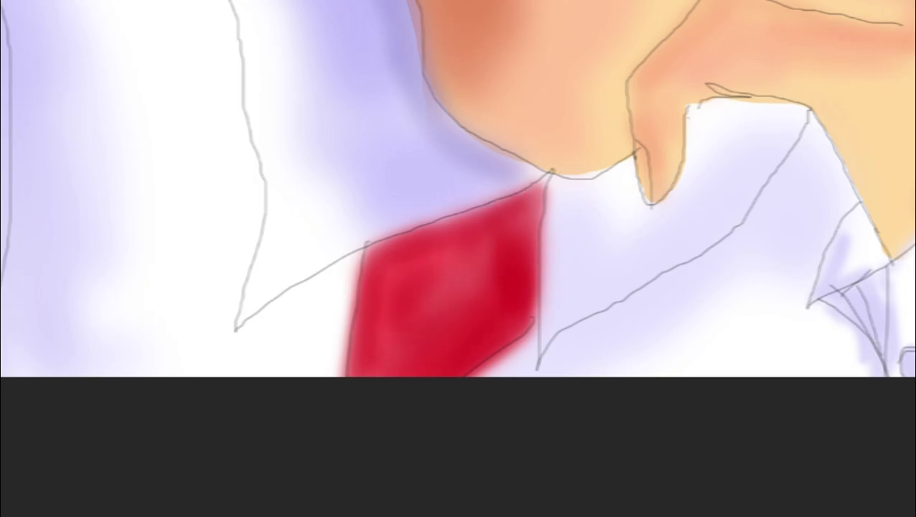
{"action": "key", "text": "ctrl+z"}
{"action": "key", "text": "ctrl+z"}
{"action": "key", "text": "ctrl+z"}
{"action": "scroll", "coordinate": [709, 188], "scroll_direction": "down", "scroll_amount": 3}
{"action": "scroll", "coordinate": [654, 229], "scroll_direction": "up", "scroll_amount": 1}
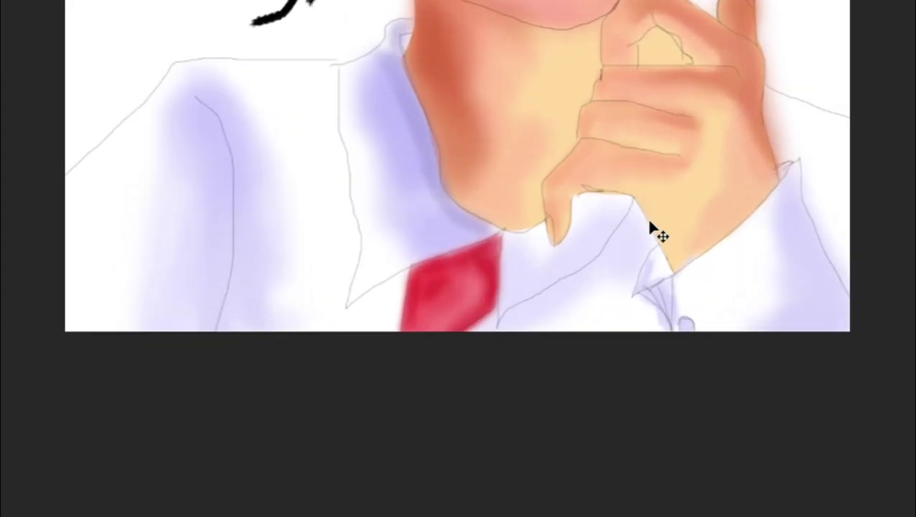
{"action": "scroll", "coordinate": [440, 276], "scroll_direction": "up", "scroll_amount": 2}
{"action": "mouse_move", "coordinate": [477, 388]}
{"action": "left_mouse_down"}
{"action": "mouse_move", "coordinate": [446, 307]}
{"action": "mouse_move", "coordinate": [406, 350]}
{"action": "mouse_move", "coordinate": [524, 230]}
{"action": "left_mouse_up"}
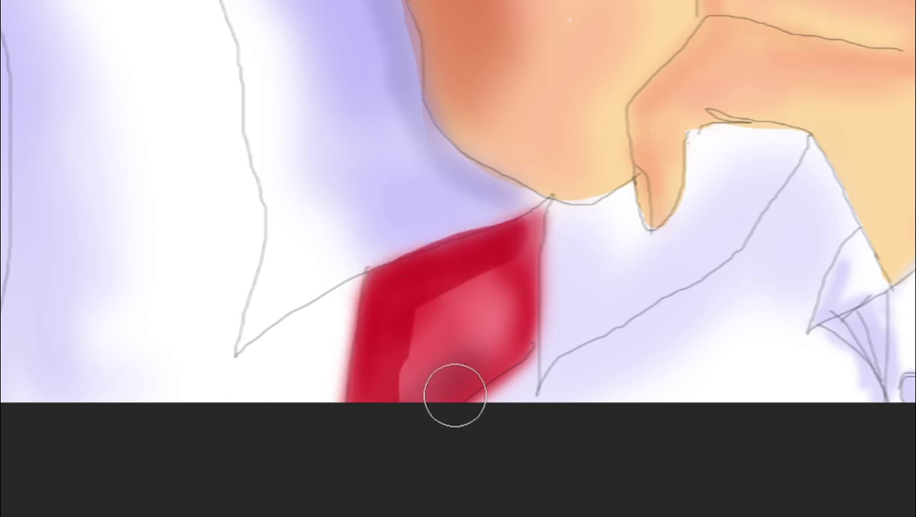
{"action": "left_click_drag", "start_coordinate": [455, 396], "coordinate": [446, 357]}
{"action": "scroll", "coordinate": [446, 357], "scroll_direction": "down", "scroll_amount": 3}
{"action": "left_click_drag", "start_coordinate": [542, 296], "coordinate": [497, 255]}
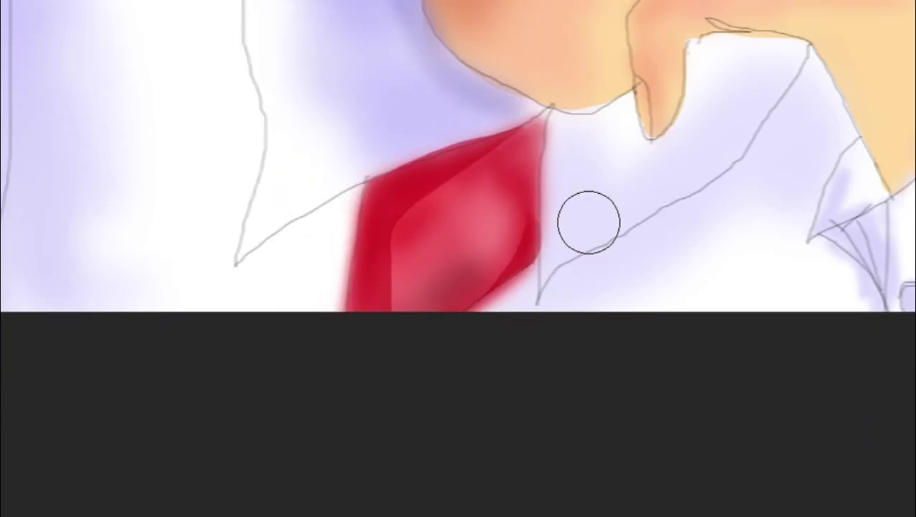
{"action": "scroll", "coordinate": [567, 287], "scroll_direction": "down", "scroll_amount": 5}
{"action": "scroll", "coordinate": [542, 343], "scroll_direction": "up", "scroll_amount": 2}
{"action": "scroll", "coordinate": [431, 316], "scroll_direction": "up", "scroll_amount": 3}
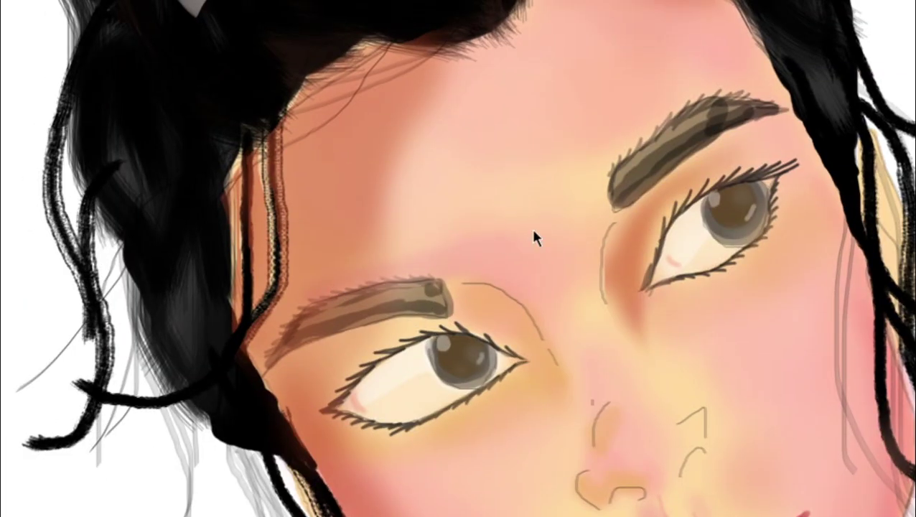
Step: Shade both shoulders and the collar soft grey, redoing one attempt
{"action": "mouse_move", "coordinate": [290, 115]}
{"action": "left_mouse_down"}
{"action": "mouse_move", "coordinate": [305, 208]}
{"action": "mouse_move", "coordinate": [288, 266]}
{"action": "left_mouse_up"}
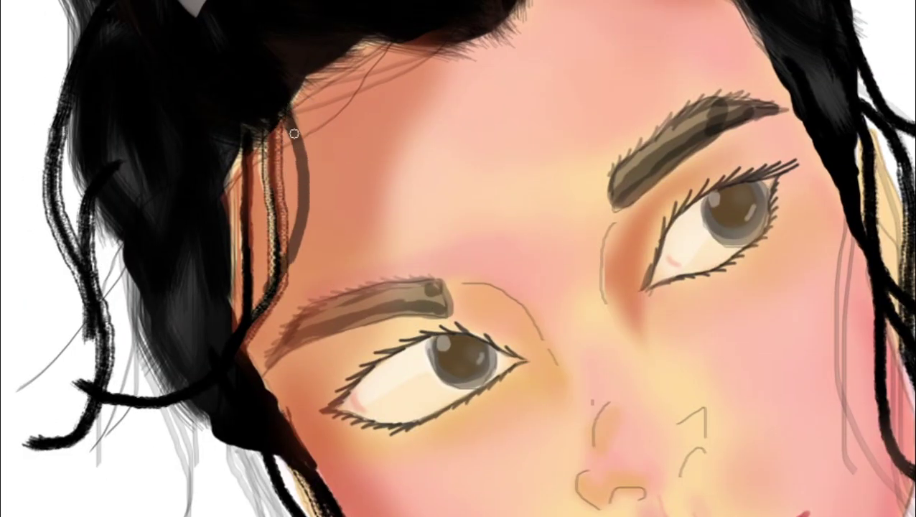
{"action": "scroll", "coordinate": [294, 134], "scroll_direction": "down", "scroll_amount": 5}
{"action": "scroll", "coordinate": [298, 320], "scroll_direction": "down", "scroll_amount": 2}
{"action": "scroll", "coordinate": [299, 321], "scroll_direction": "up", "scroll_amount": 3}
{"action": "left_click_drag", "start_coordinate": [255, 312], "coordinate": [199, 365]}
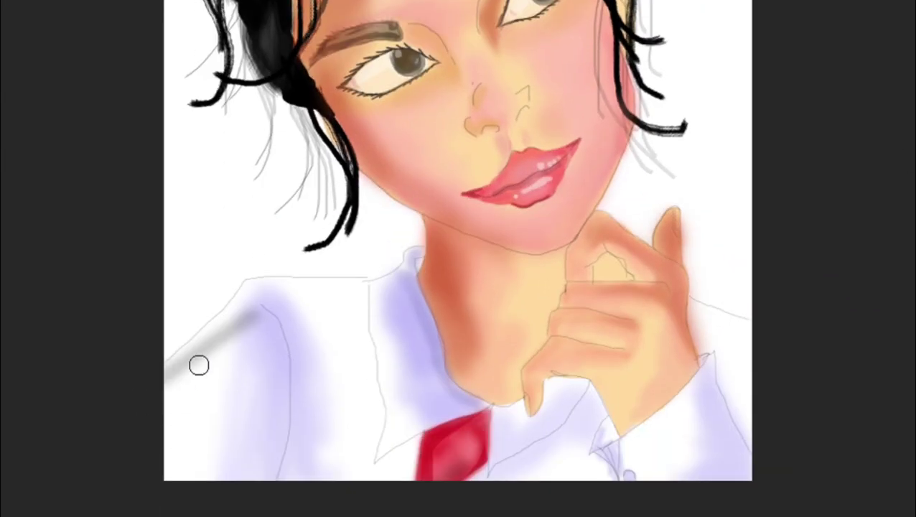
{"action": "mouse_move", "coordinate": [368, 275]}
{"action": "left_mouse_down"}
{"action": "mouse_move", "coordinate": [157, 409]}
{"action": "mouse_move", "coordinate": [363, 278]}
{"action": "left_mouse_up"}
{"action": "key", "text": "ctrl+z"}
{"action": "left_click_drag", "start_coordinate": [747, 353], "coordinate": [726, 309]}
{"action": "left_click_drag", "start_coordinate": [103, 376], "coordinate": [396, 255]}
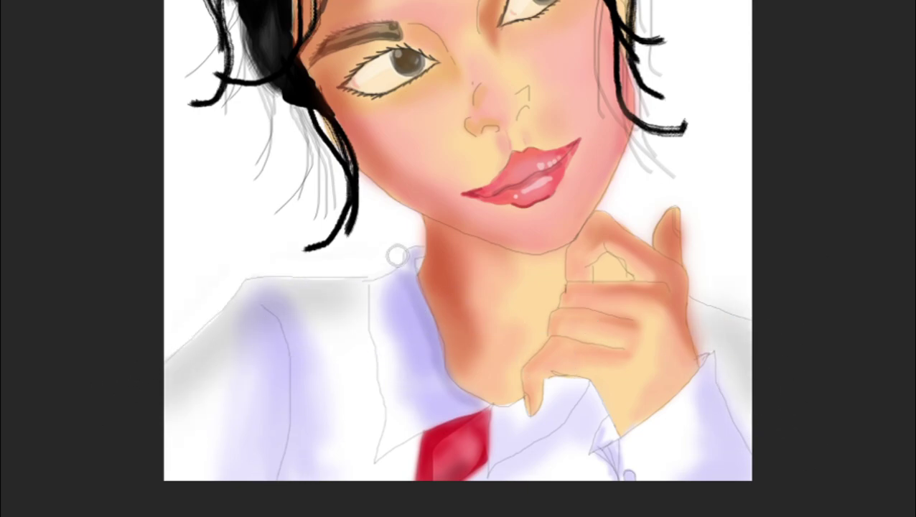
Step: Shade the lower left eye white grey and darken the forehead hairline with brown
{"action": "scroll", "coordinate": [711, 291], "scroll_direction": "down", "scroll_amount": 2}
{"action": "scroll", "coordinate": [692, 282], "scroll_direction": "up", "scroll_amount": 3}
{"action": "scroll", "coordinate": [698, 286], "scroll_direction": "up", "scroll_amount": 2}
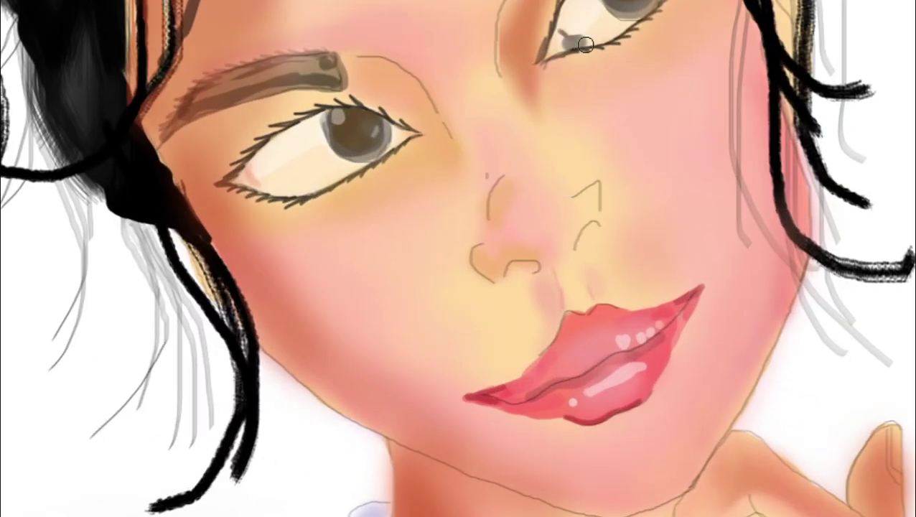
{"action": "left_click_drag", "start_coordinate": [308, 191], "coordinate": [254, 178]}
{"action": "scroll", "coordinate": [364, 159], "scroll_direction": "down", "scroll_amount": 3}
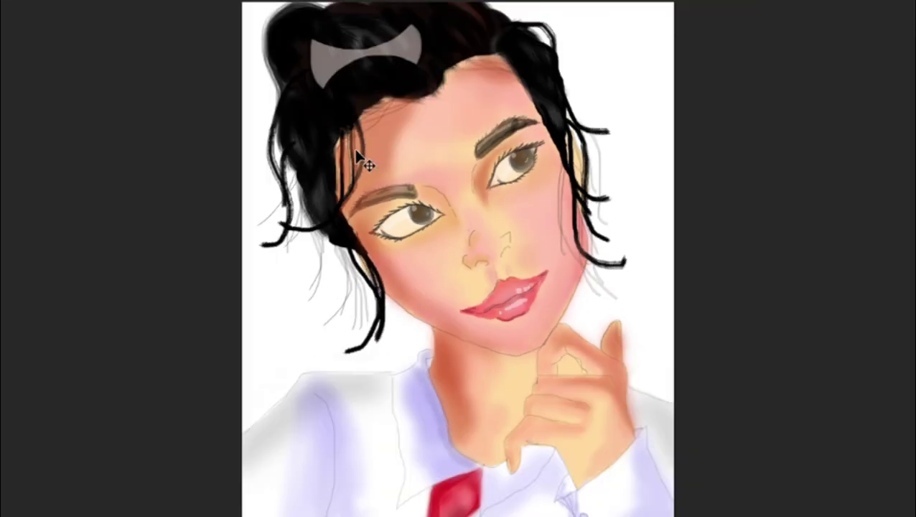
{"action": "scroll", "coordinate": [363, 160], "scroll_direction": "up", "scroll_amount": 2}
{"action": "mouse_move", "coordinate": [466, 73]}
{"action": "left_mouse_down"}
{"action": "mouse_move", "coordinate": [520, 62]}
{"action": "mouse_move", "coordinate": [409, 94]}
{"action": "mouse_move", "coordinate": [542, 102]}
{"action": "mouse_move", "coordinate": [430, 72]}
{"action": "left_mouse_up"}
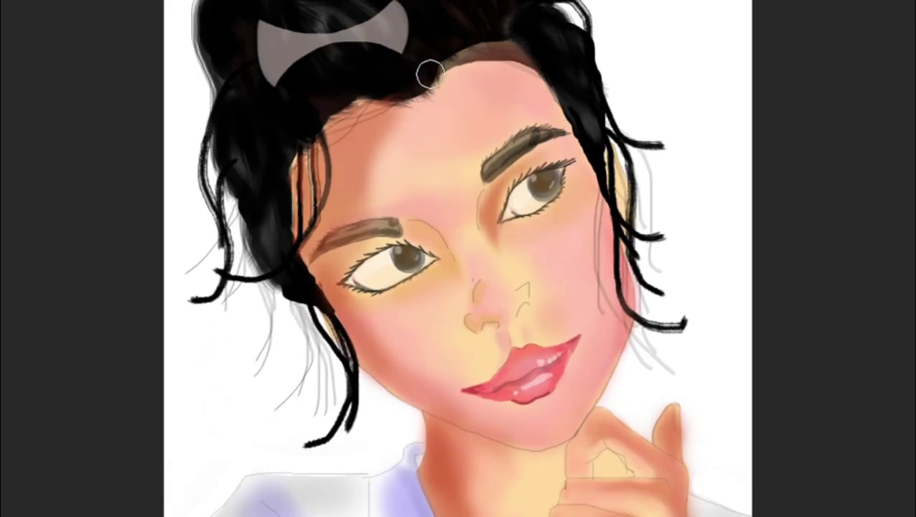
{"action": "scroll", "coordinate": [571, 117], "scroll_direction": "down", "scroll_amount": 5}
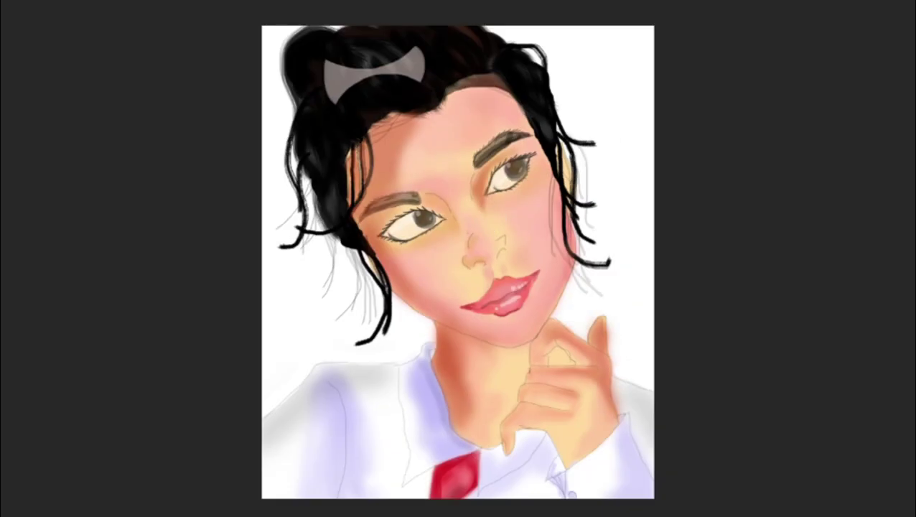